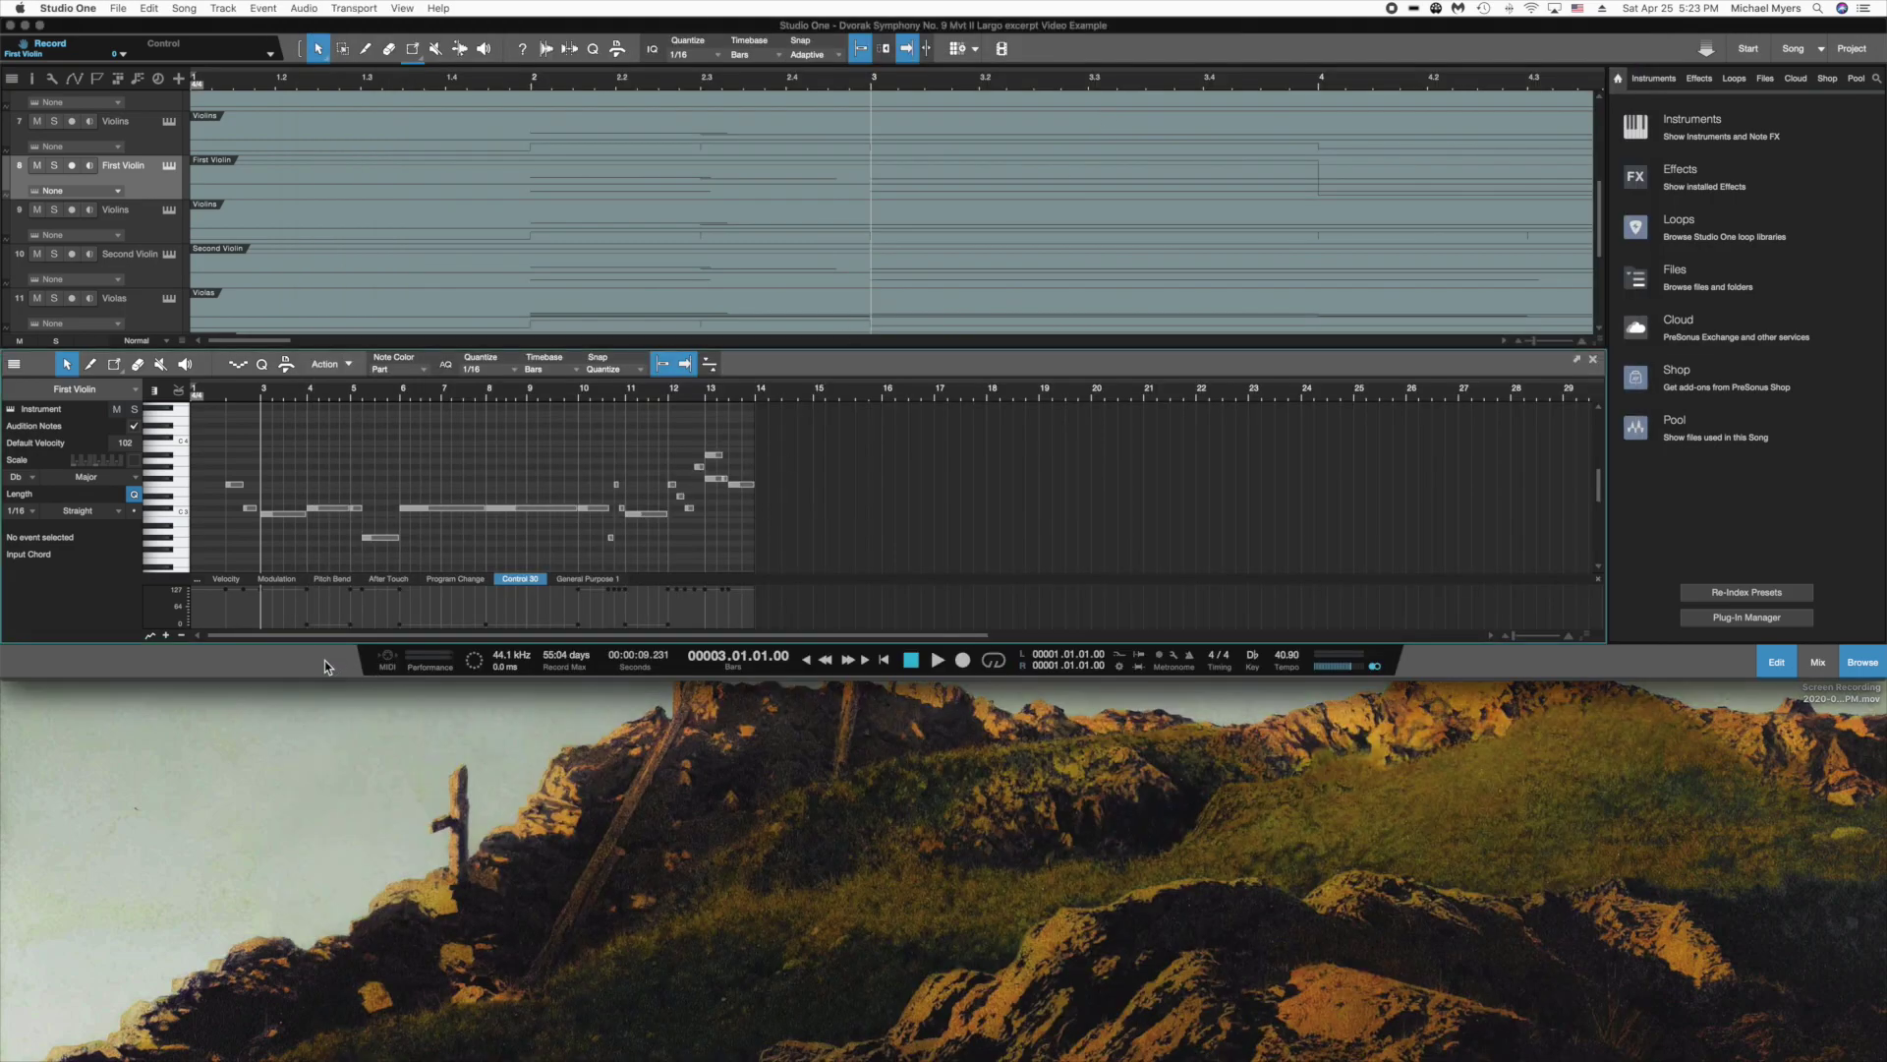
Quit Studio One with the song changes saved, relaunch it and reopen the recent Dvorak Symphony No. 9 Mvt II Largo excerpt song.
key(super+q)
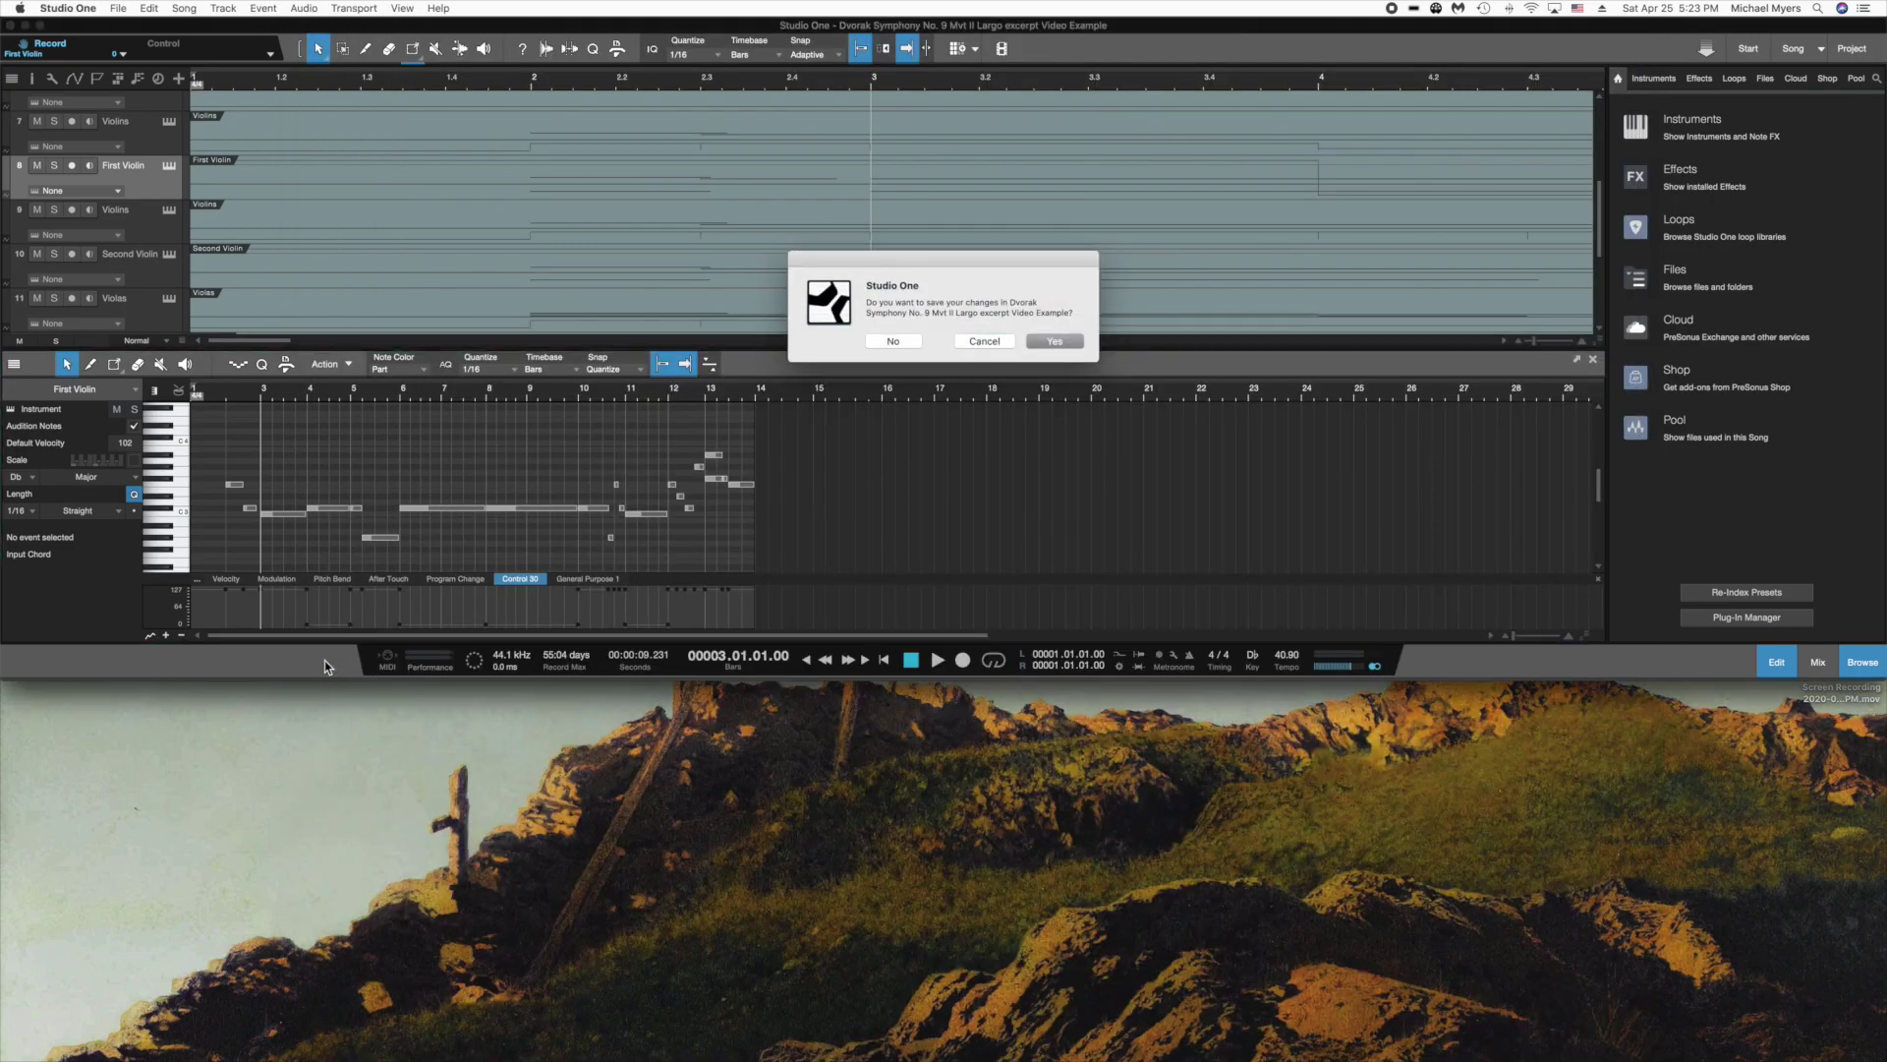
click(1056, 341)
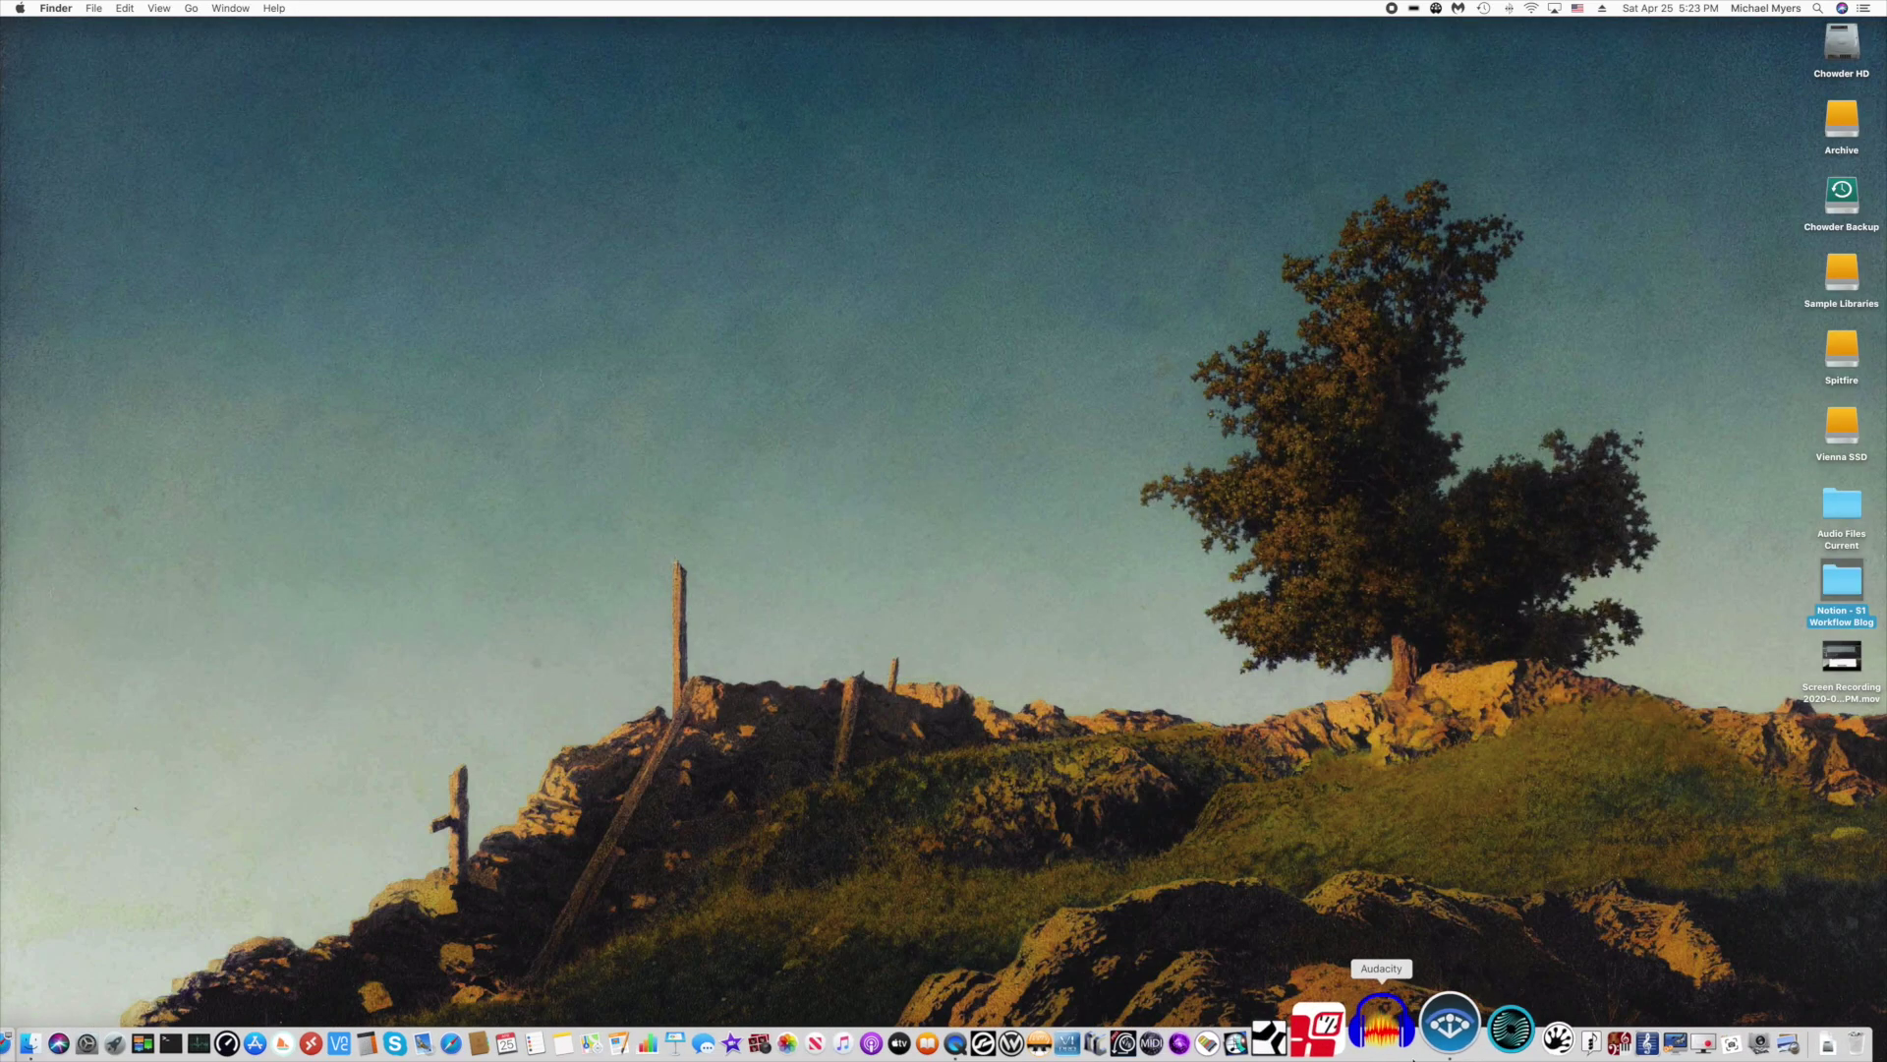
click(1347, 1046)
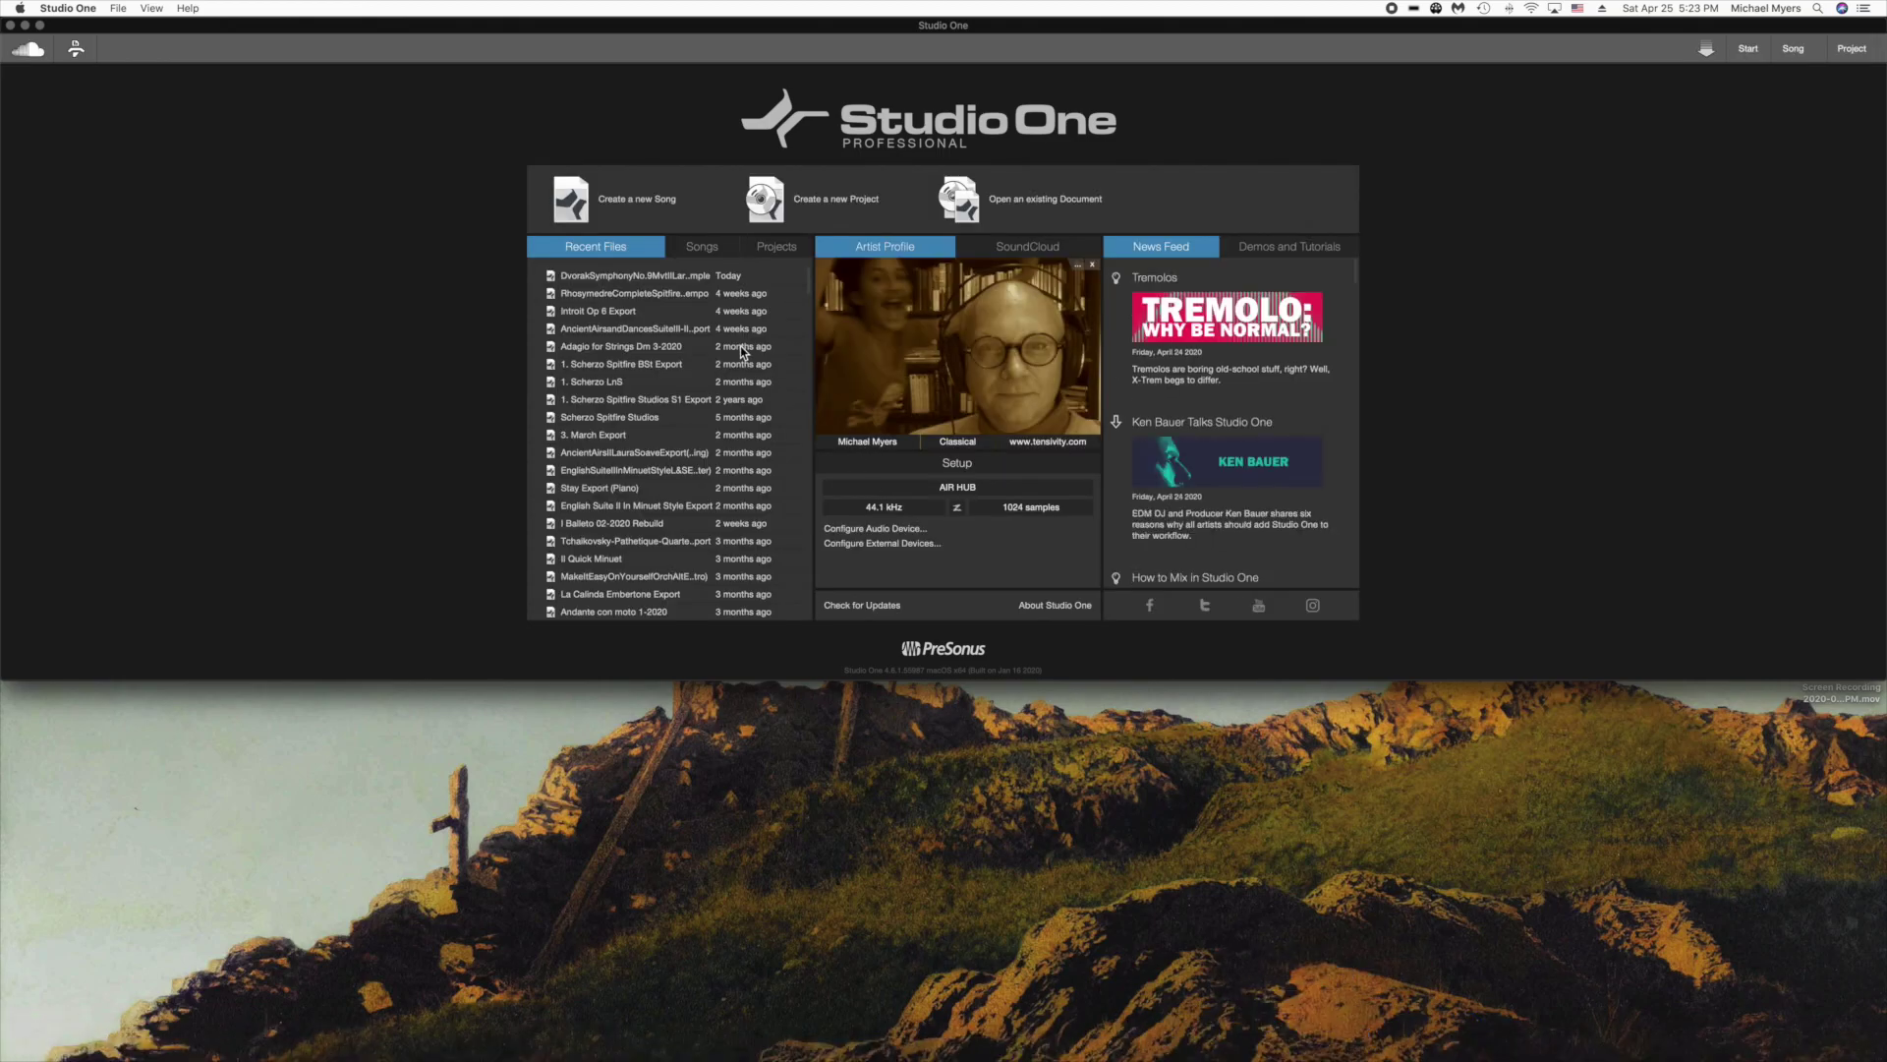
click(676, 277)
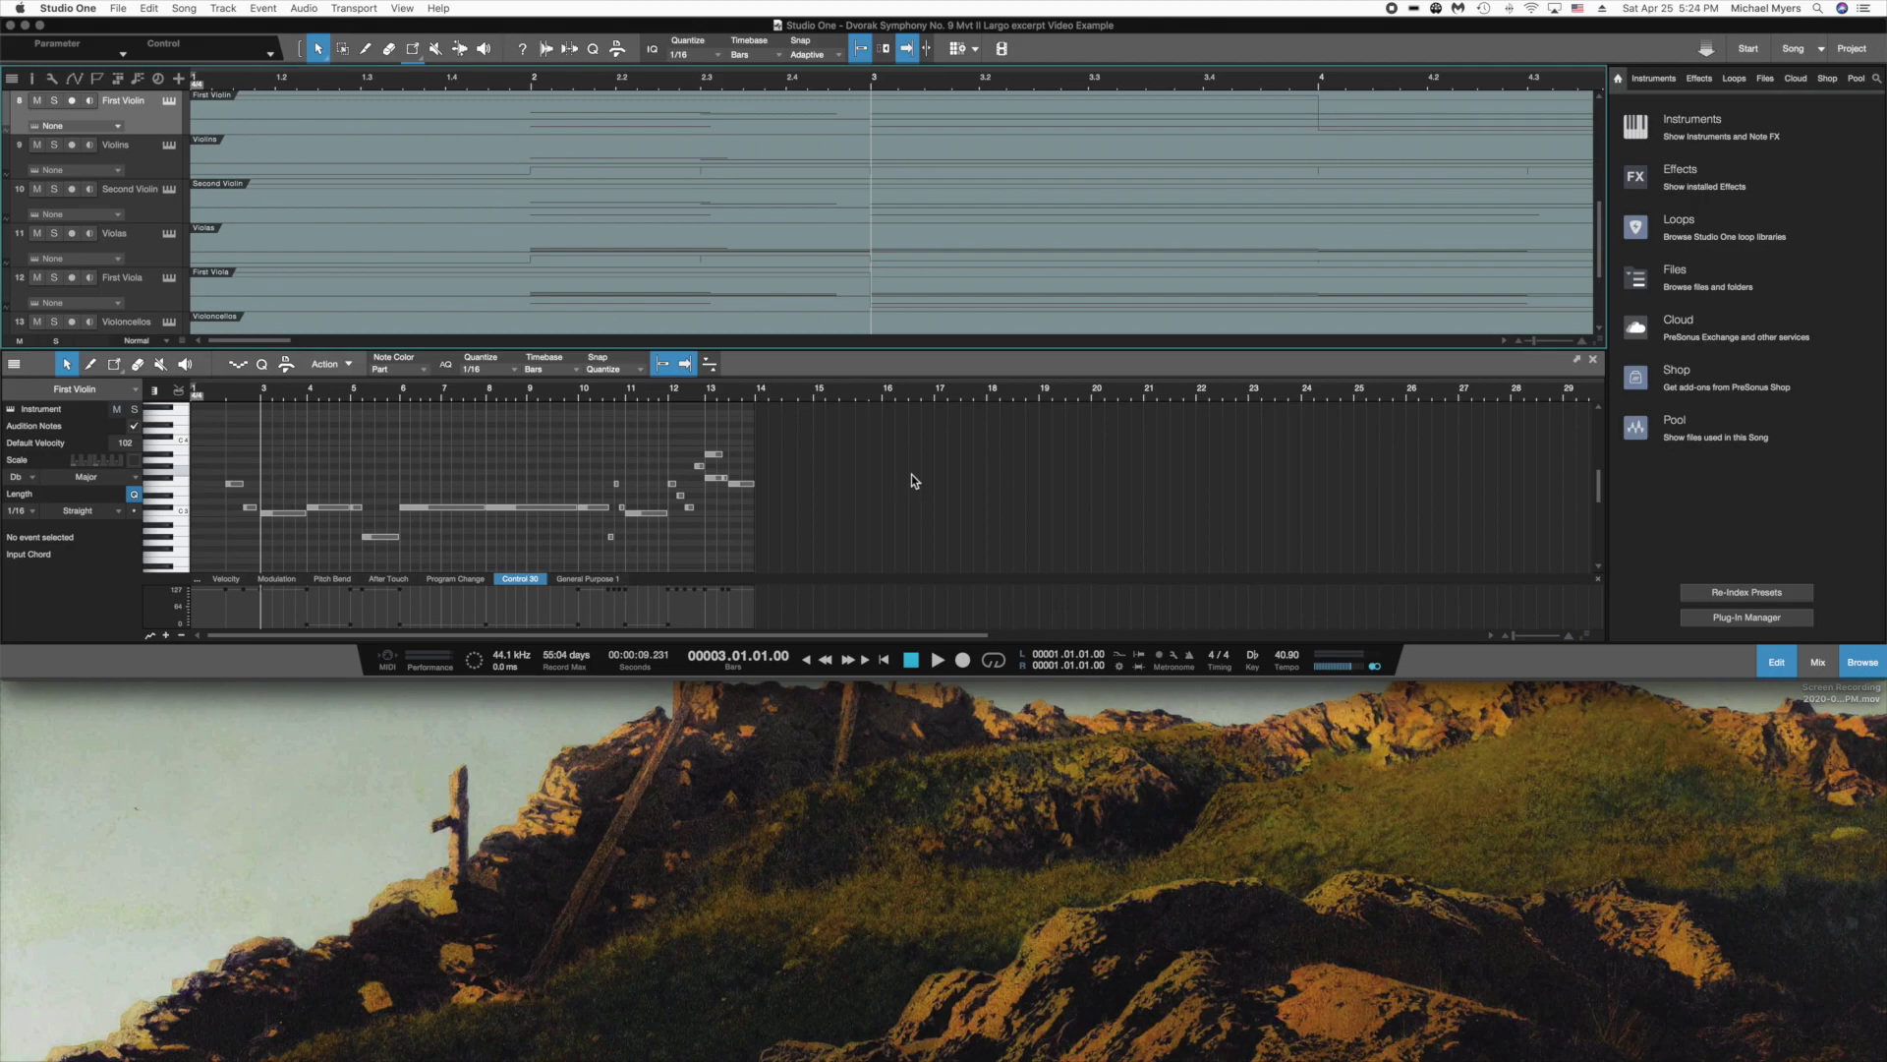
Show the mix console and add the ReWire instrument Notion to its instrument rack.
click(1818, 661)
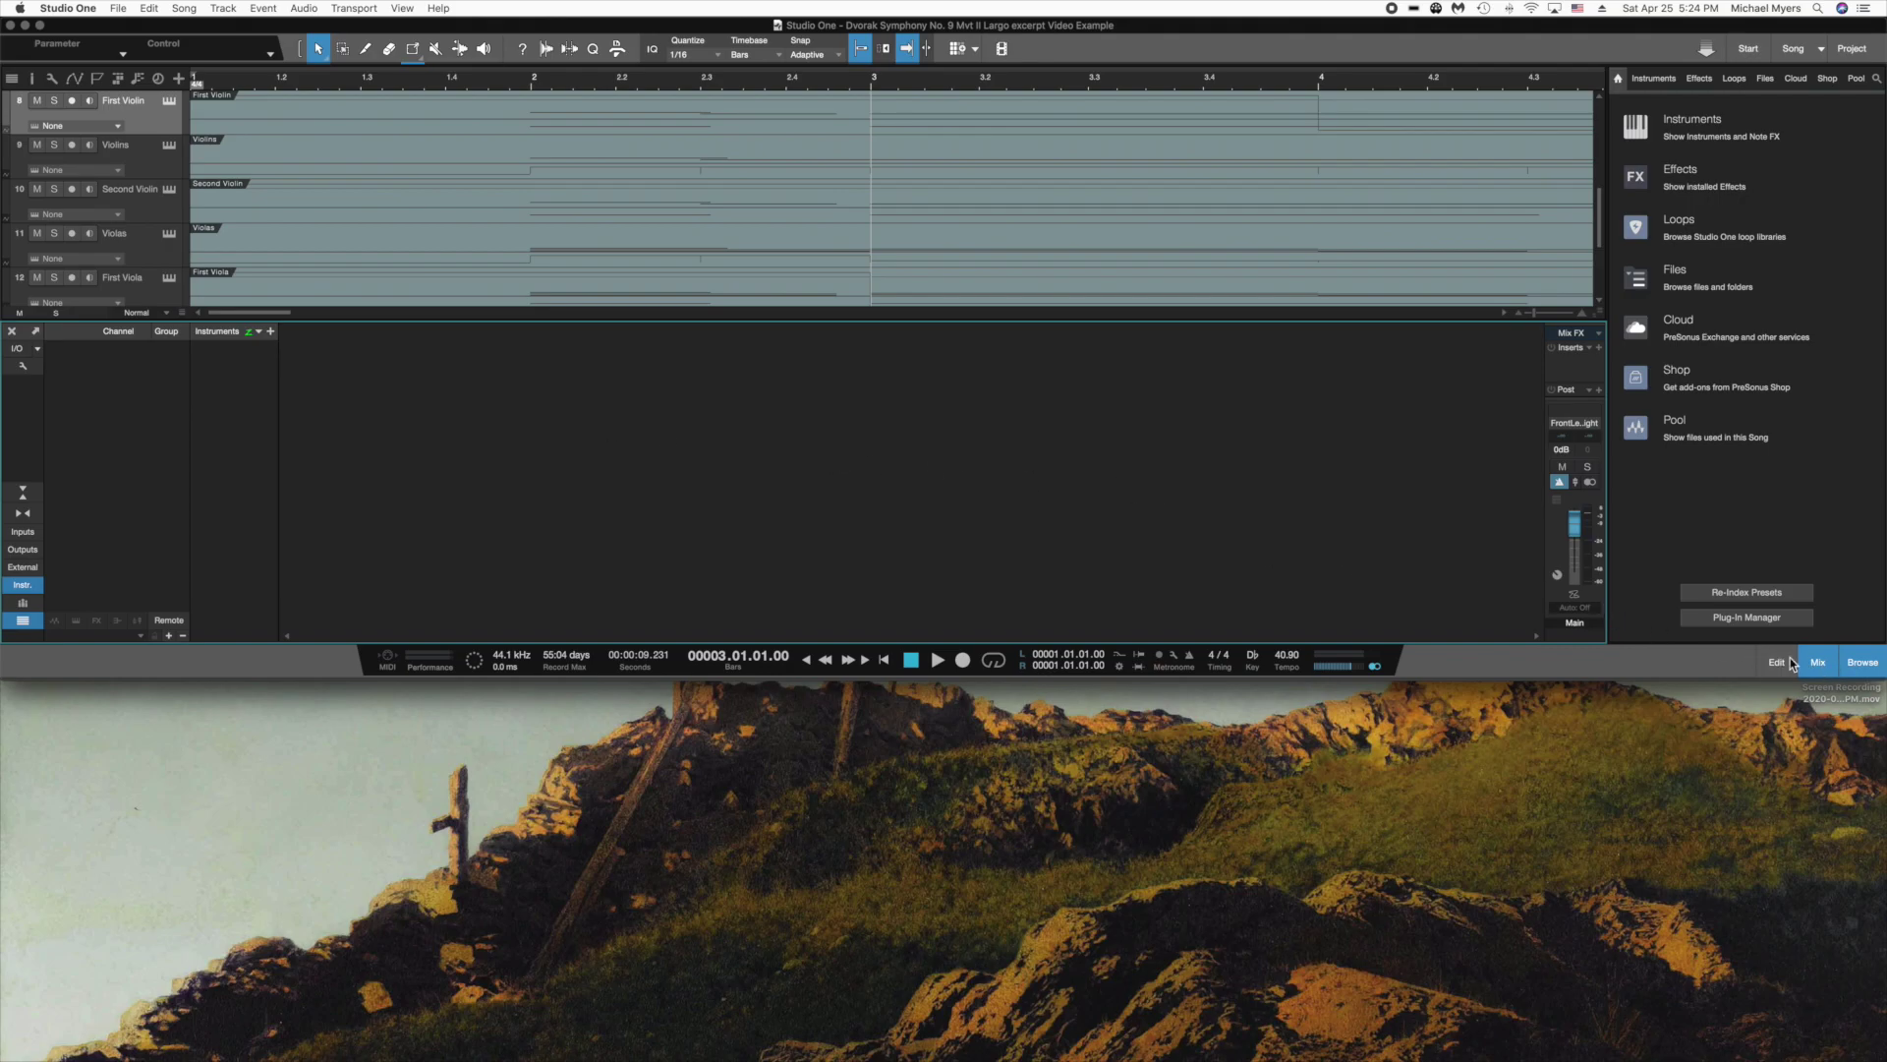
click(1646, 133)
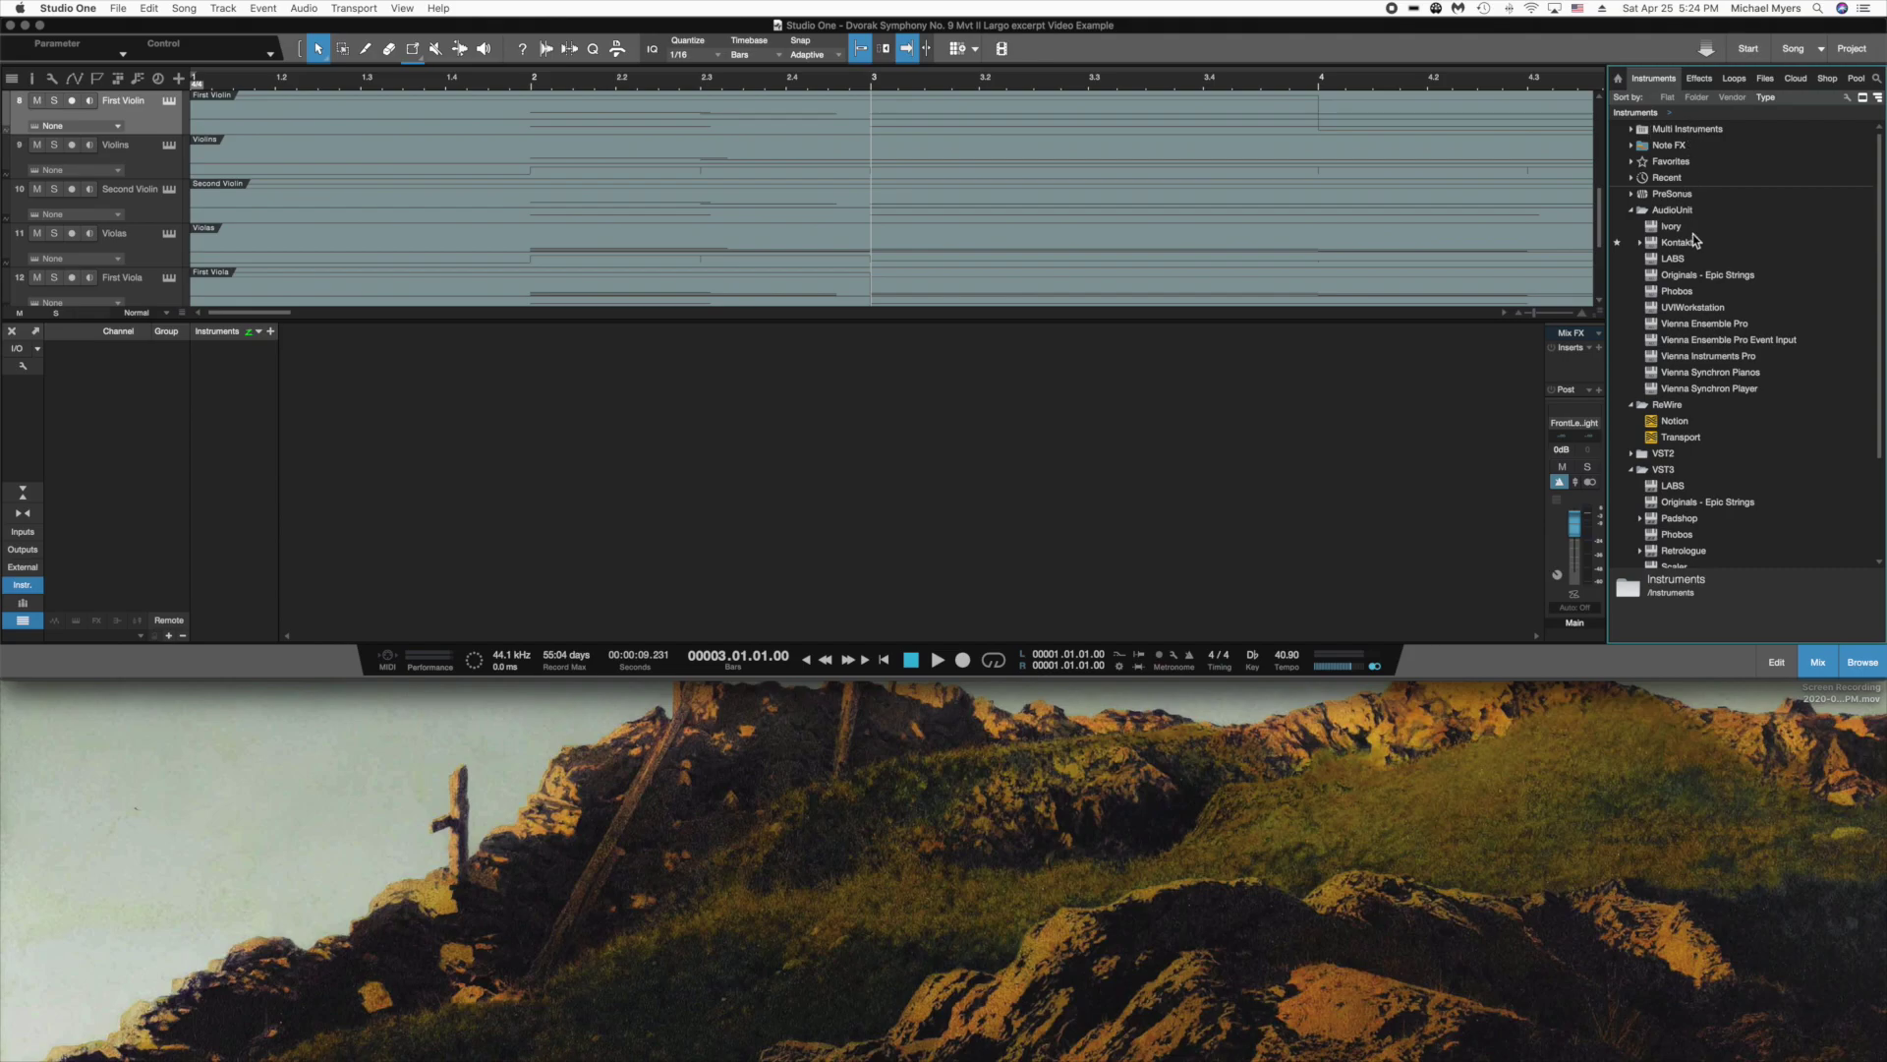
scroll(1657, 429, down, 1)
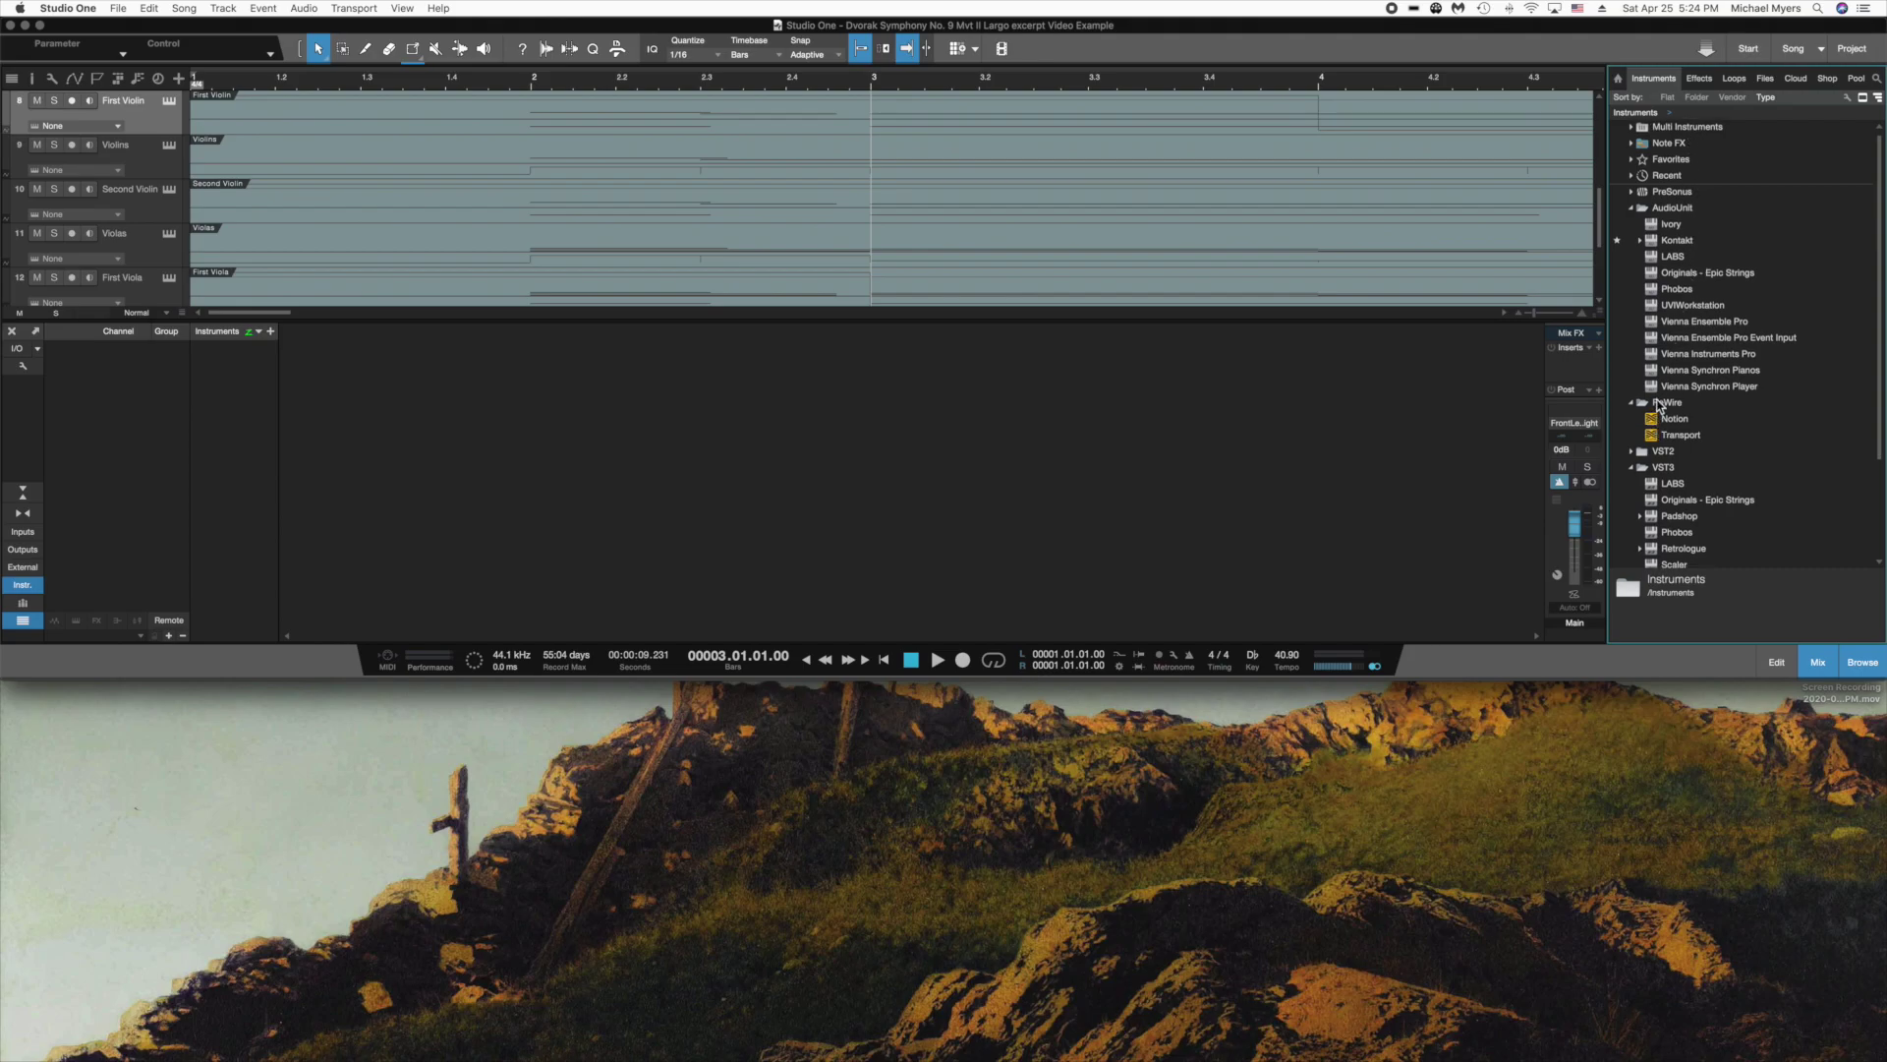
scroll(1656, 425, up, 1)
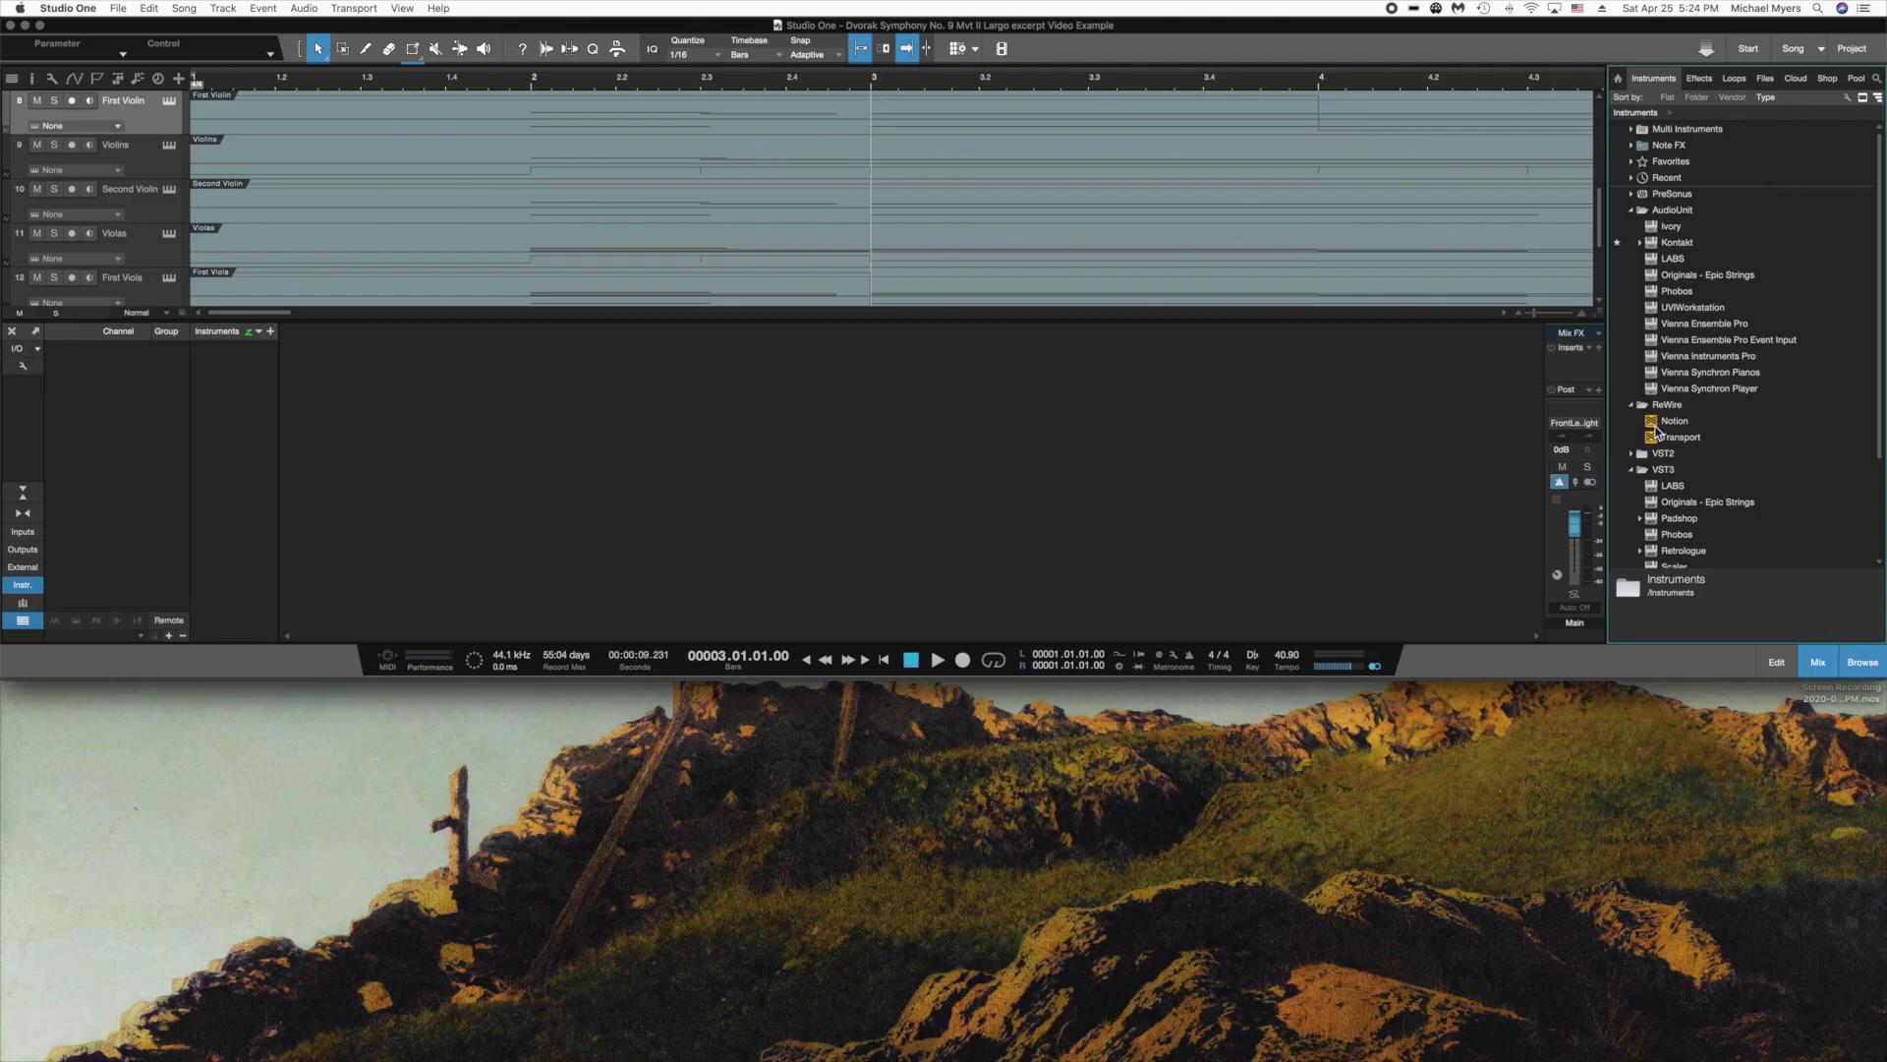
drag(1653, 424, 225, 363)
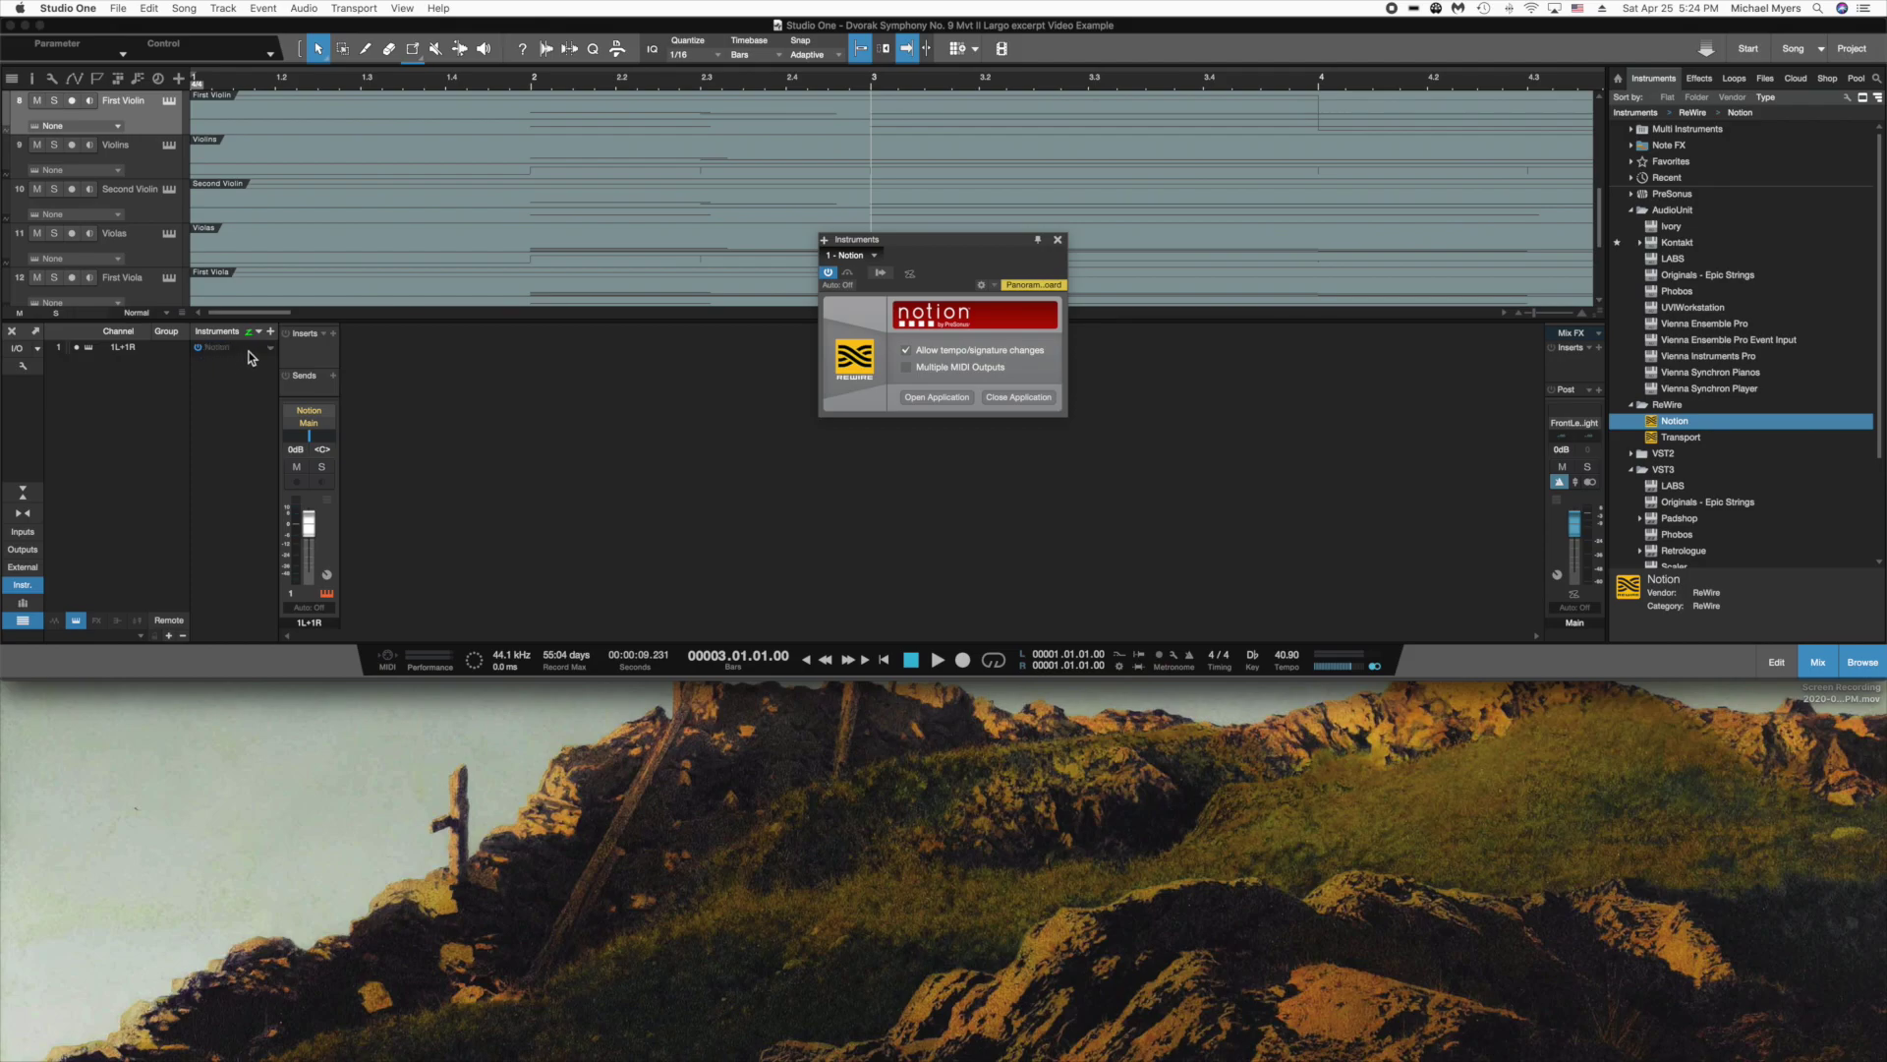
Launch Notion from its ReWire device and open the recent Dvorak Symphony Video Example score.
click(955, 399)
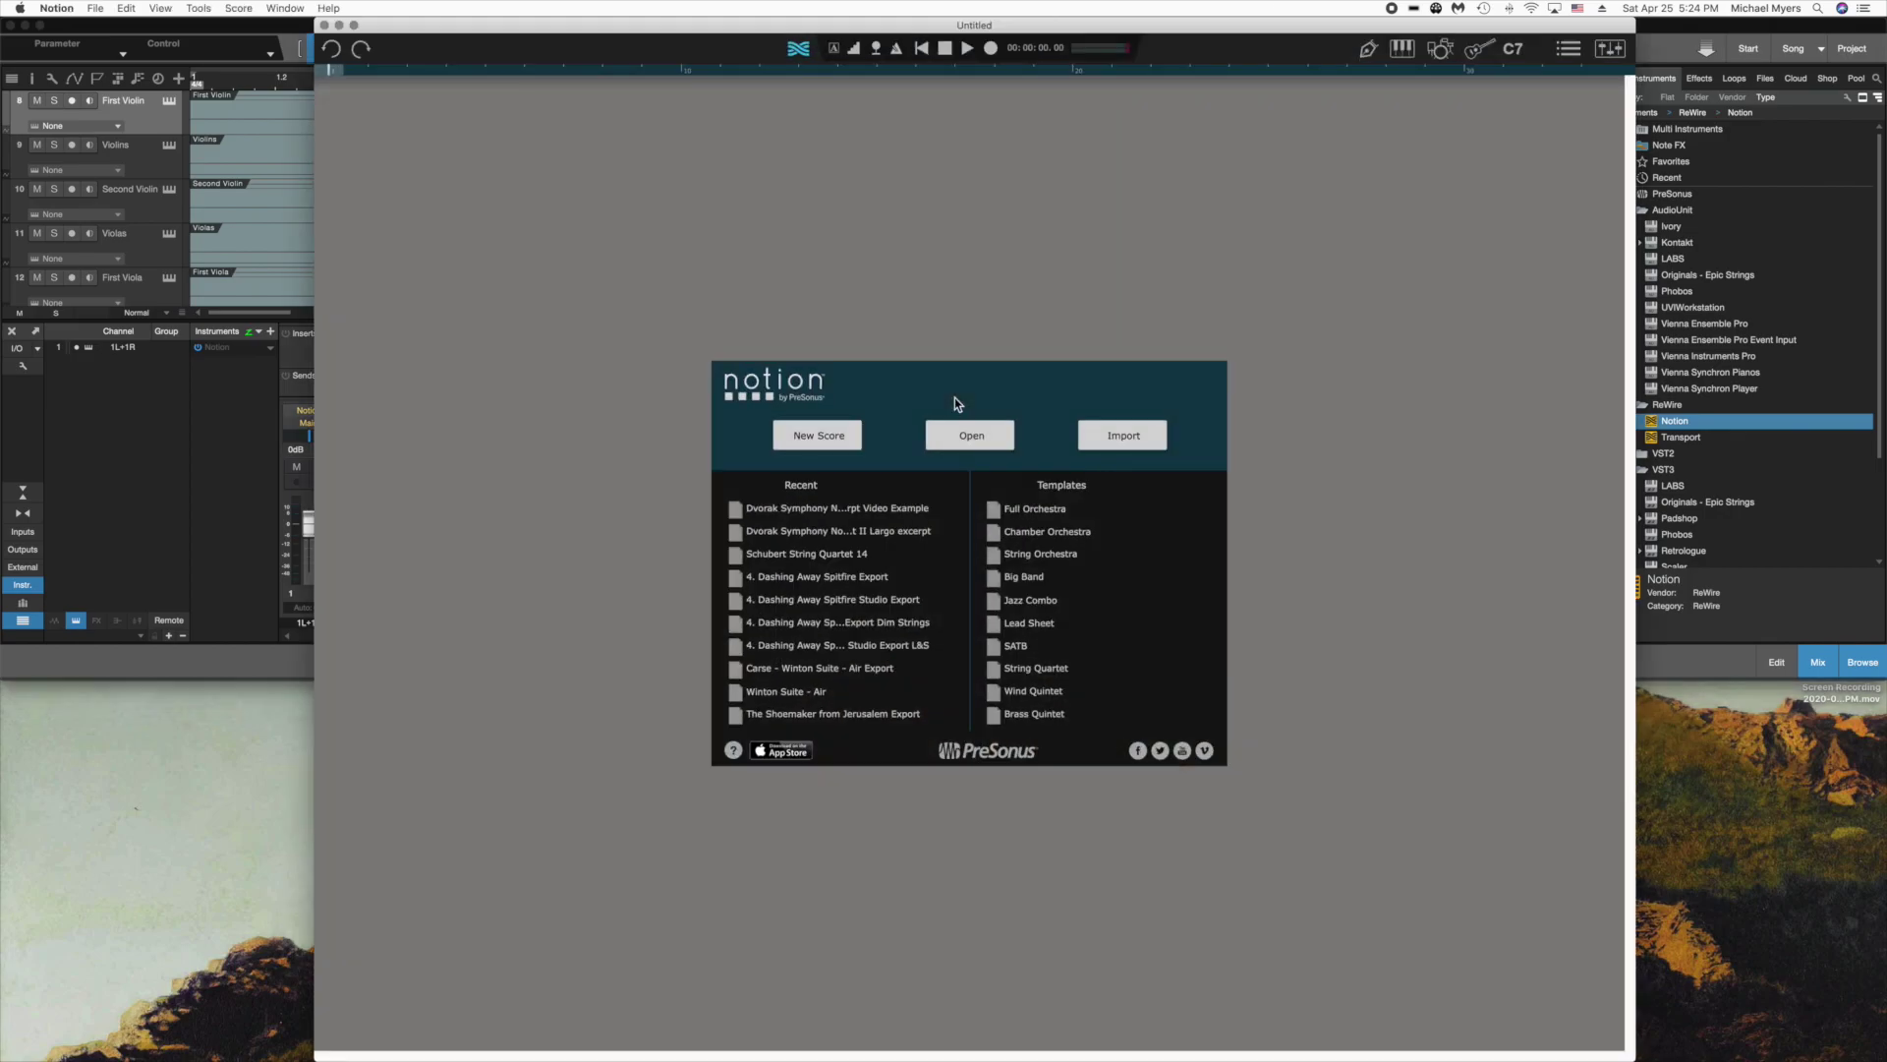
click(808, 513)
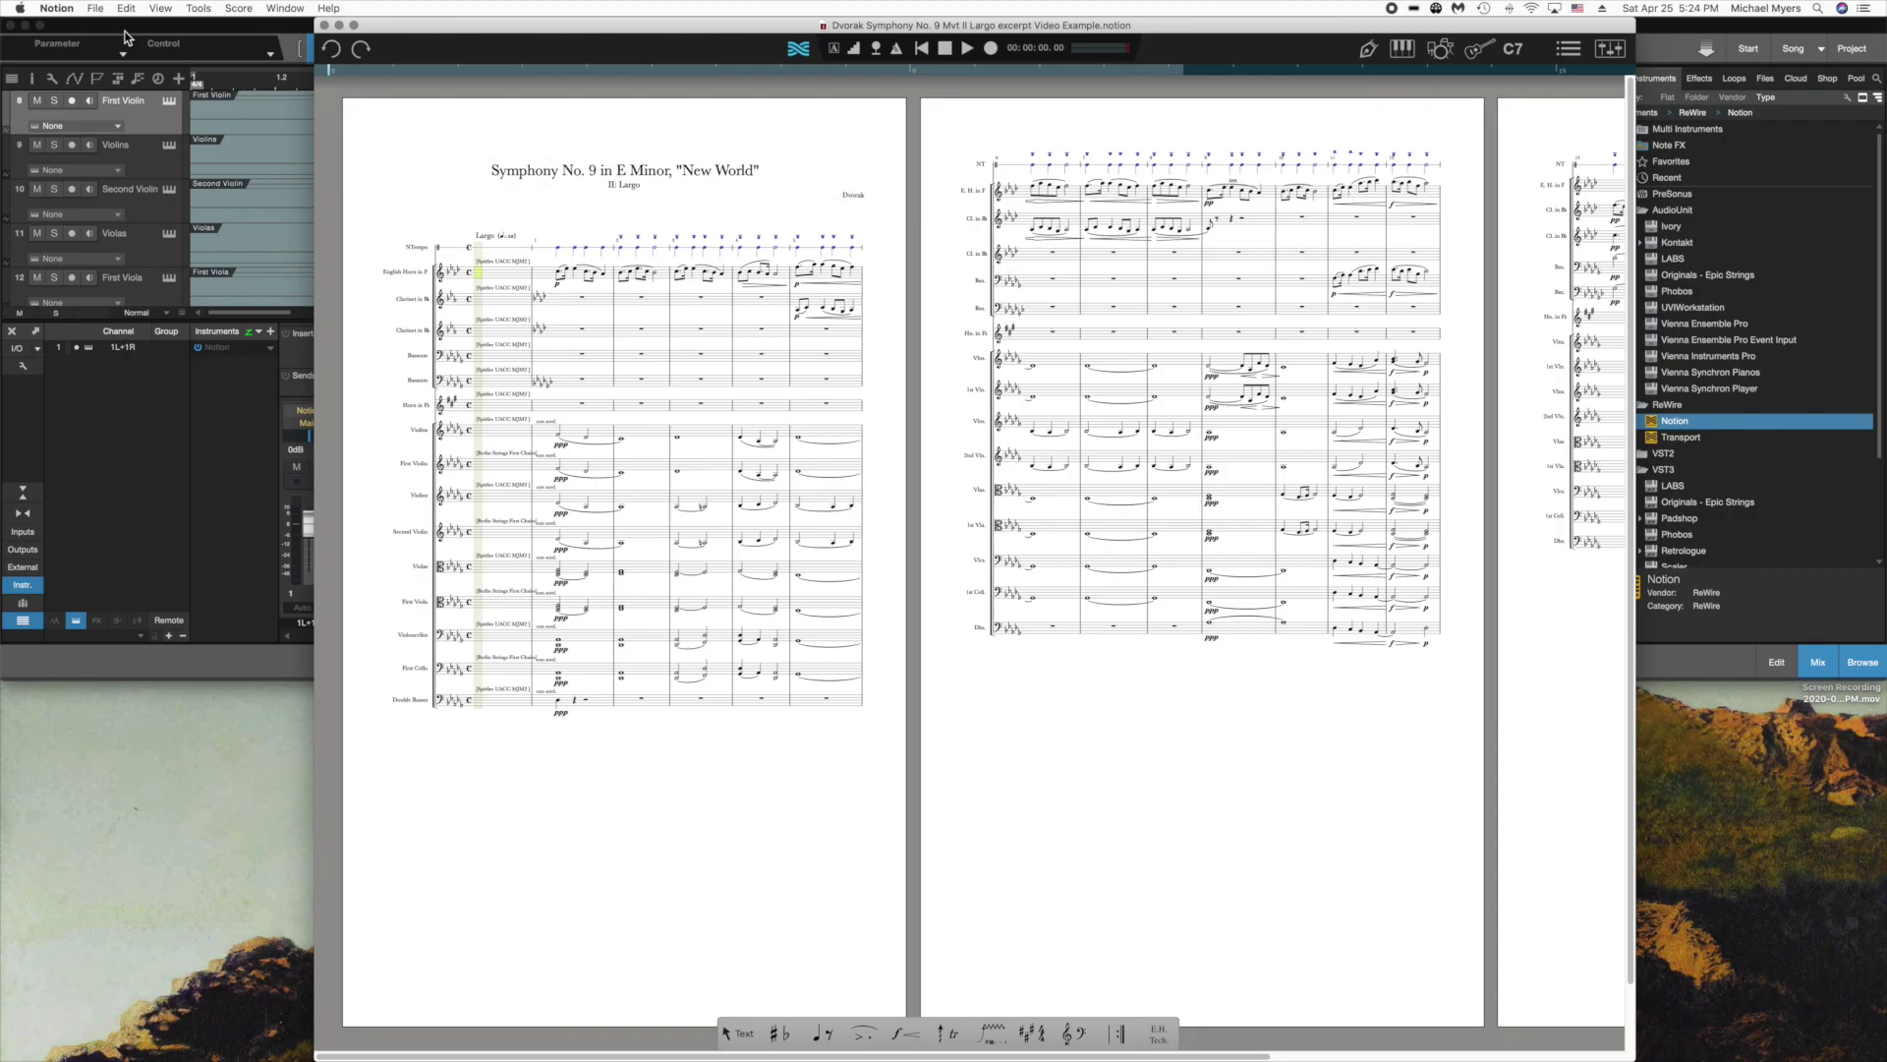
Check the Enable ReWire setting in Notion's general preferences and close them.
click(65, 10)
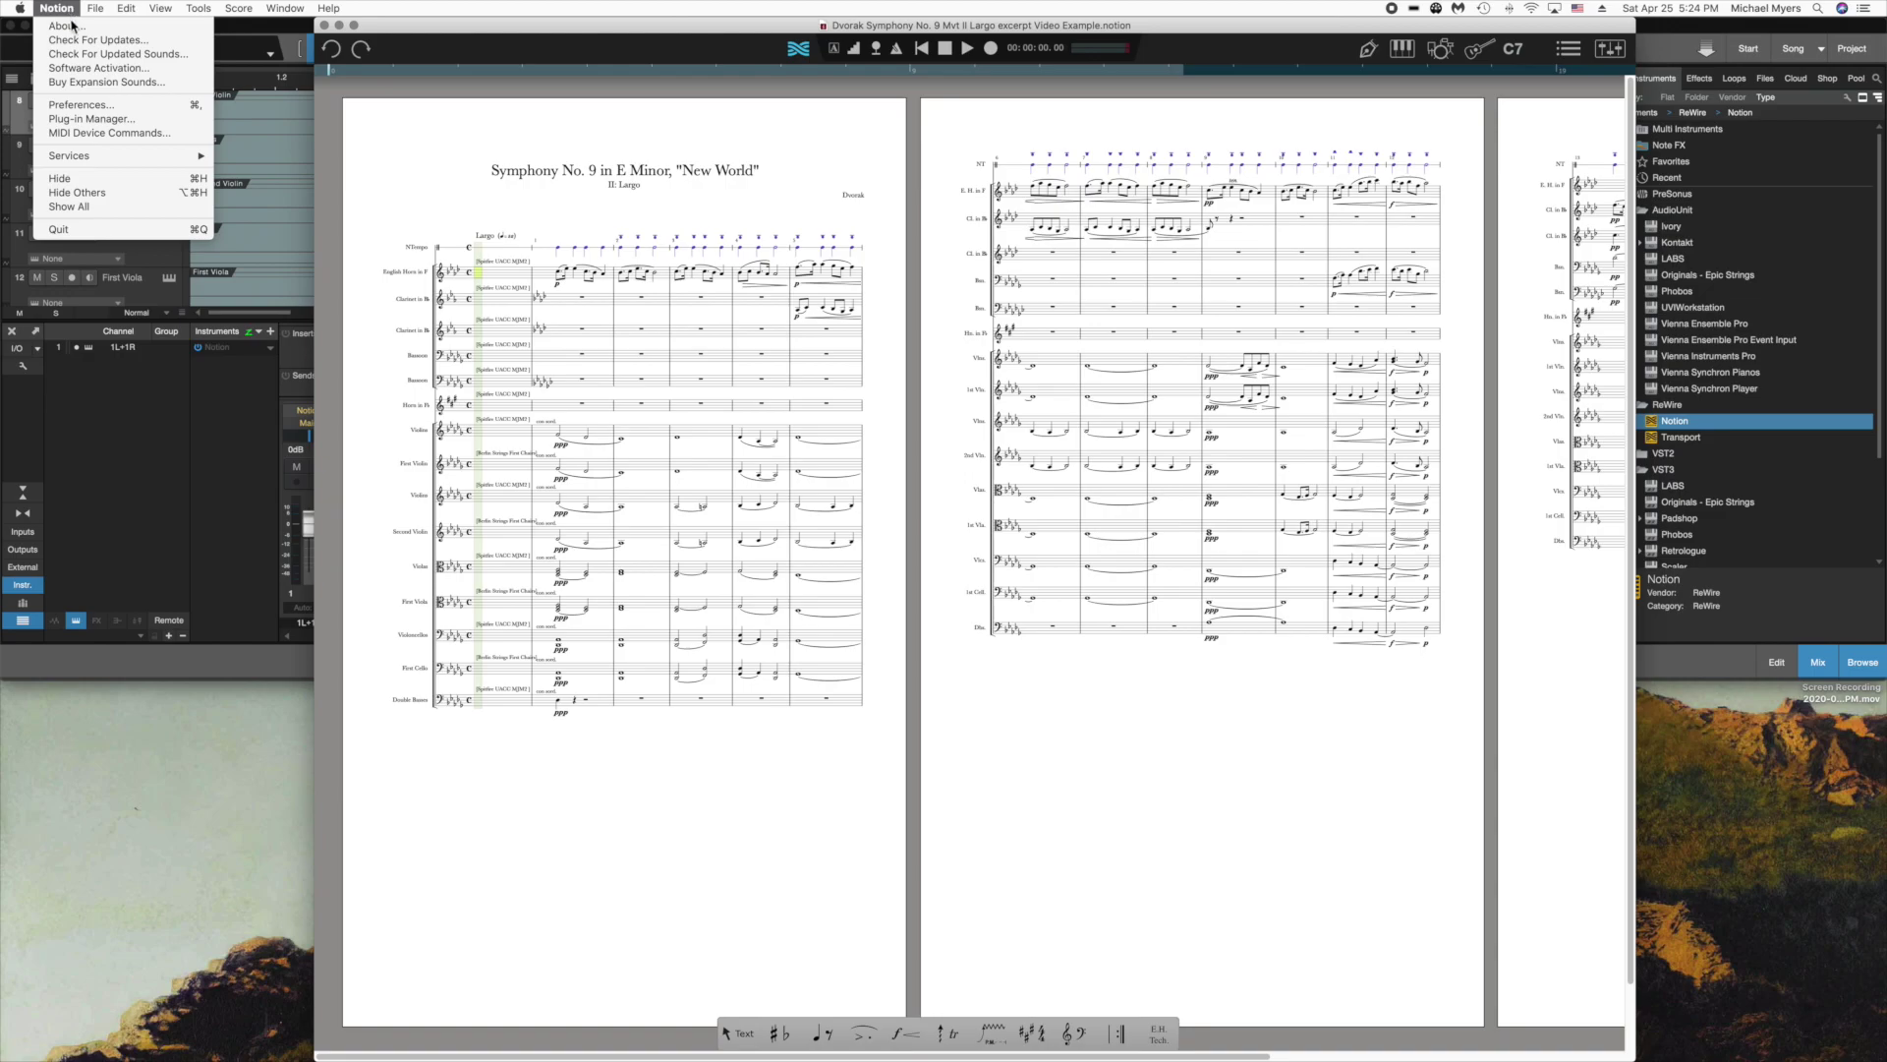
click(79, 104)
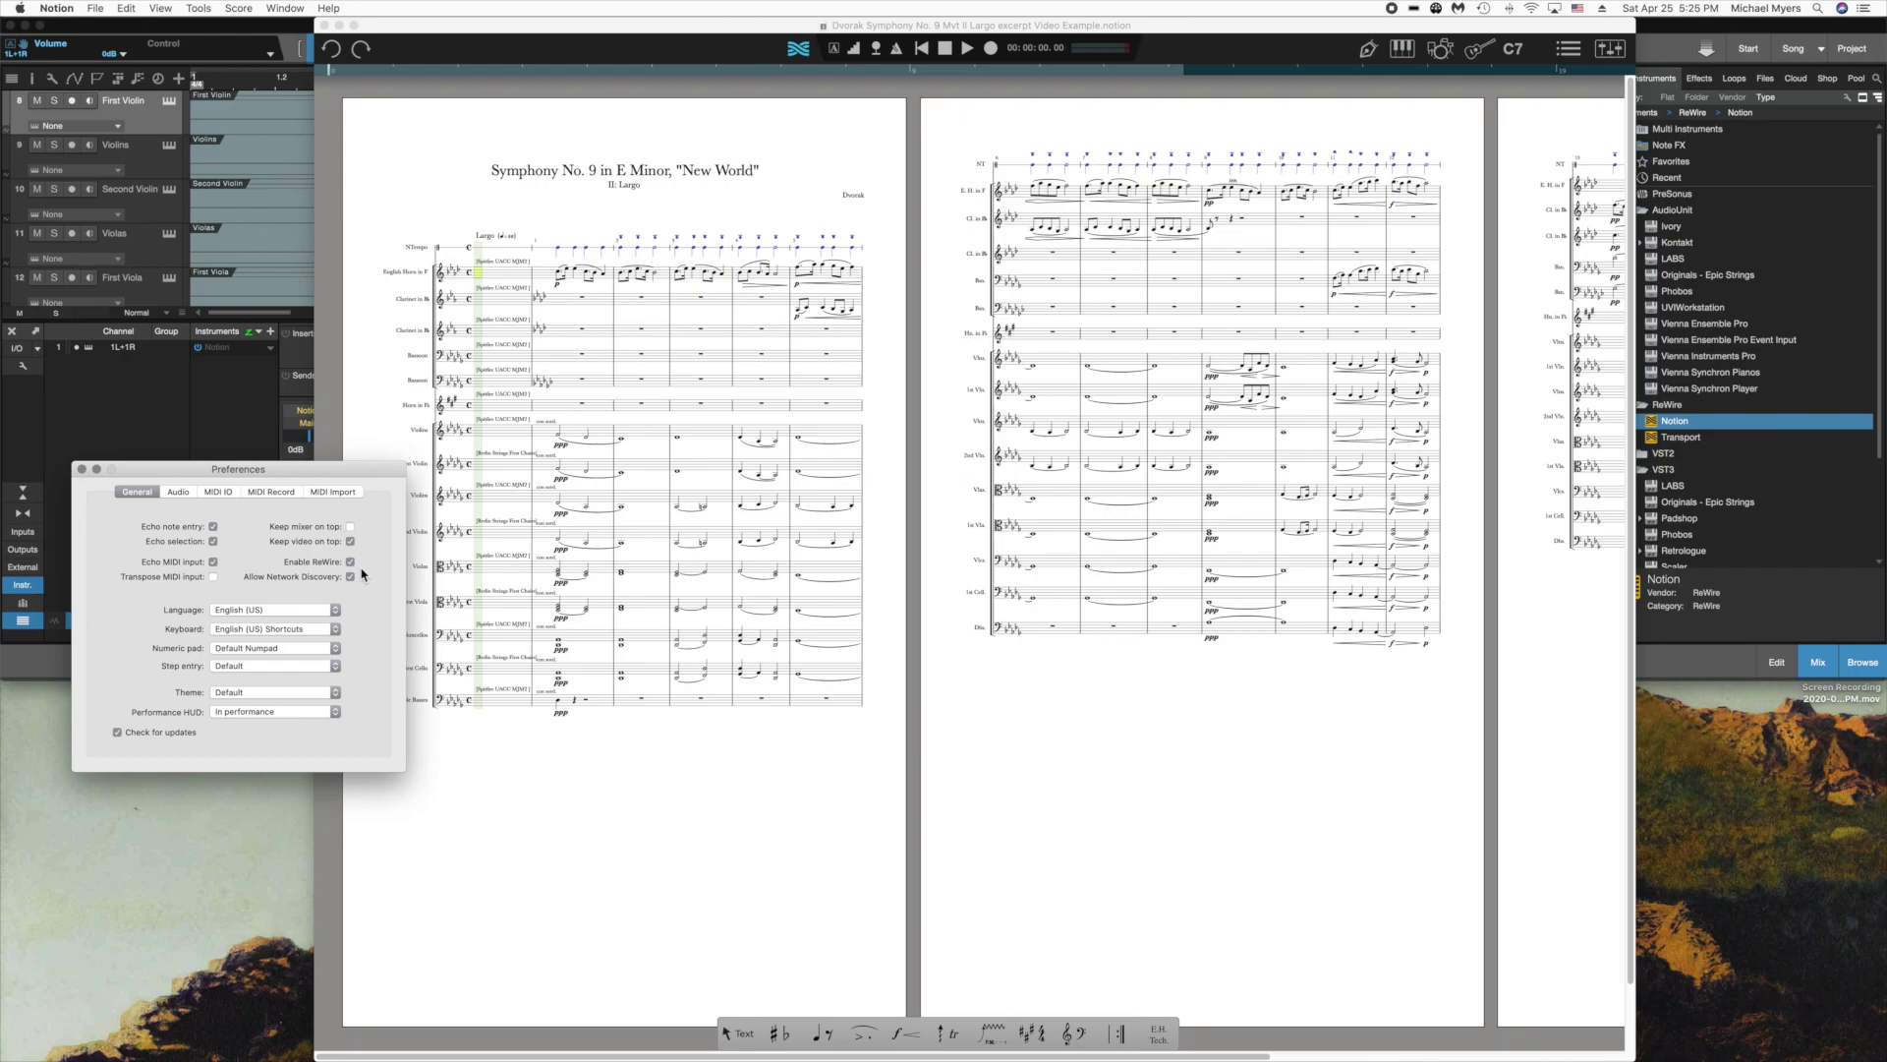
click(83, 470)
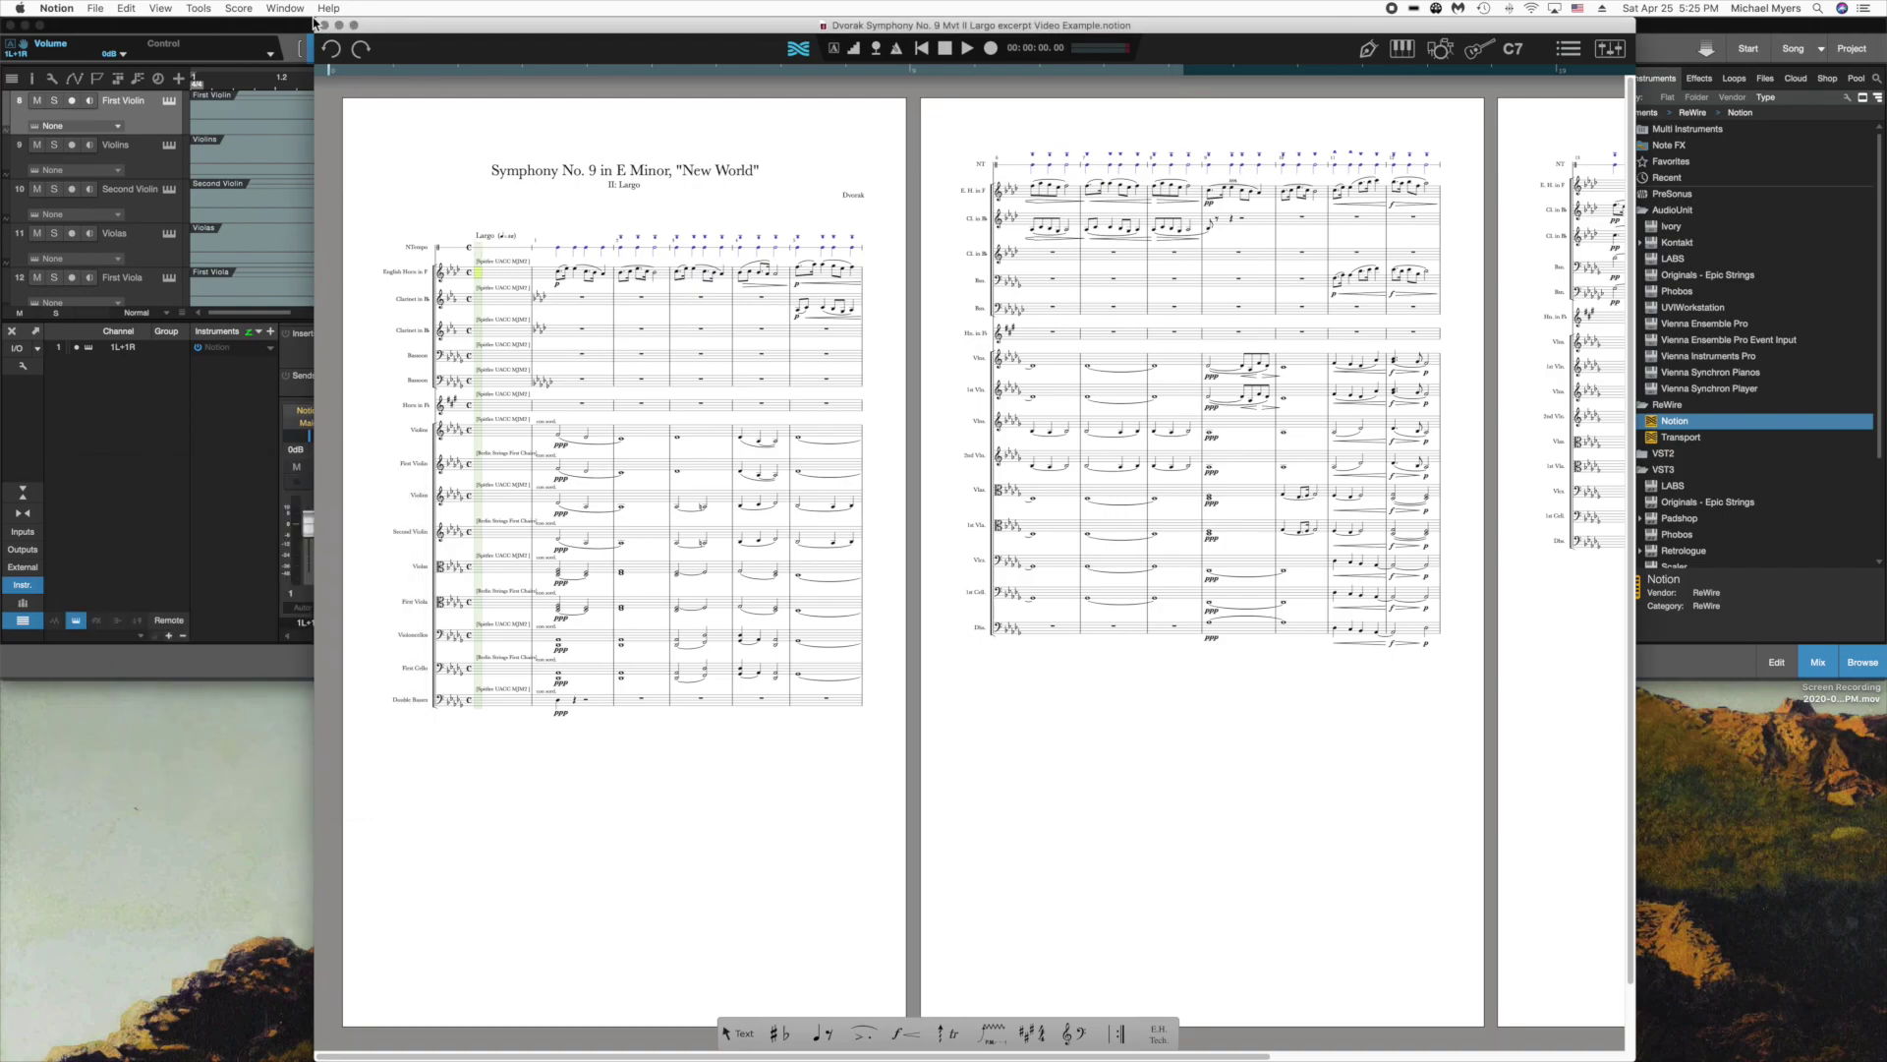
Fit the Notion window to the full width below Studio One and show the score enlarged in Continuous view from its beginning.
drag(316, 22, 4, 678)
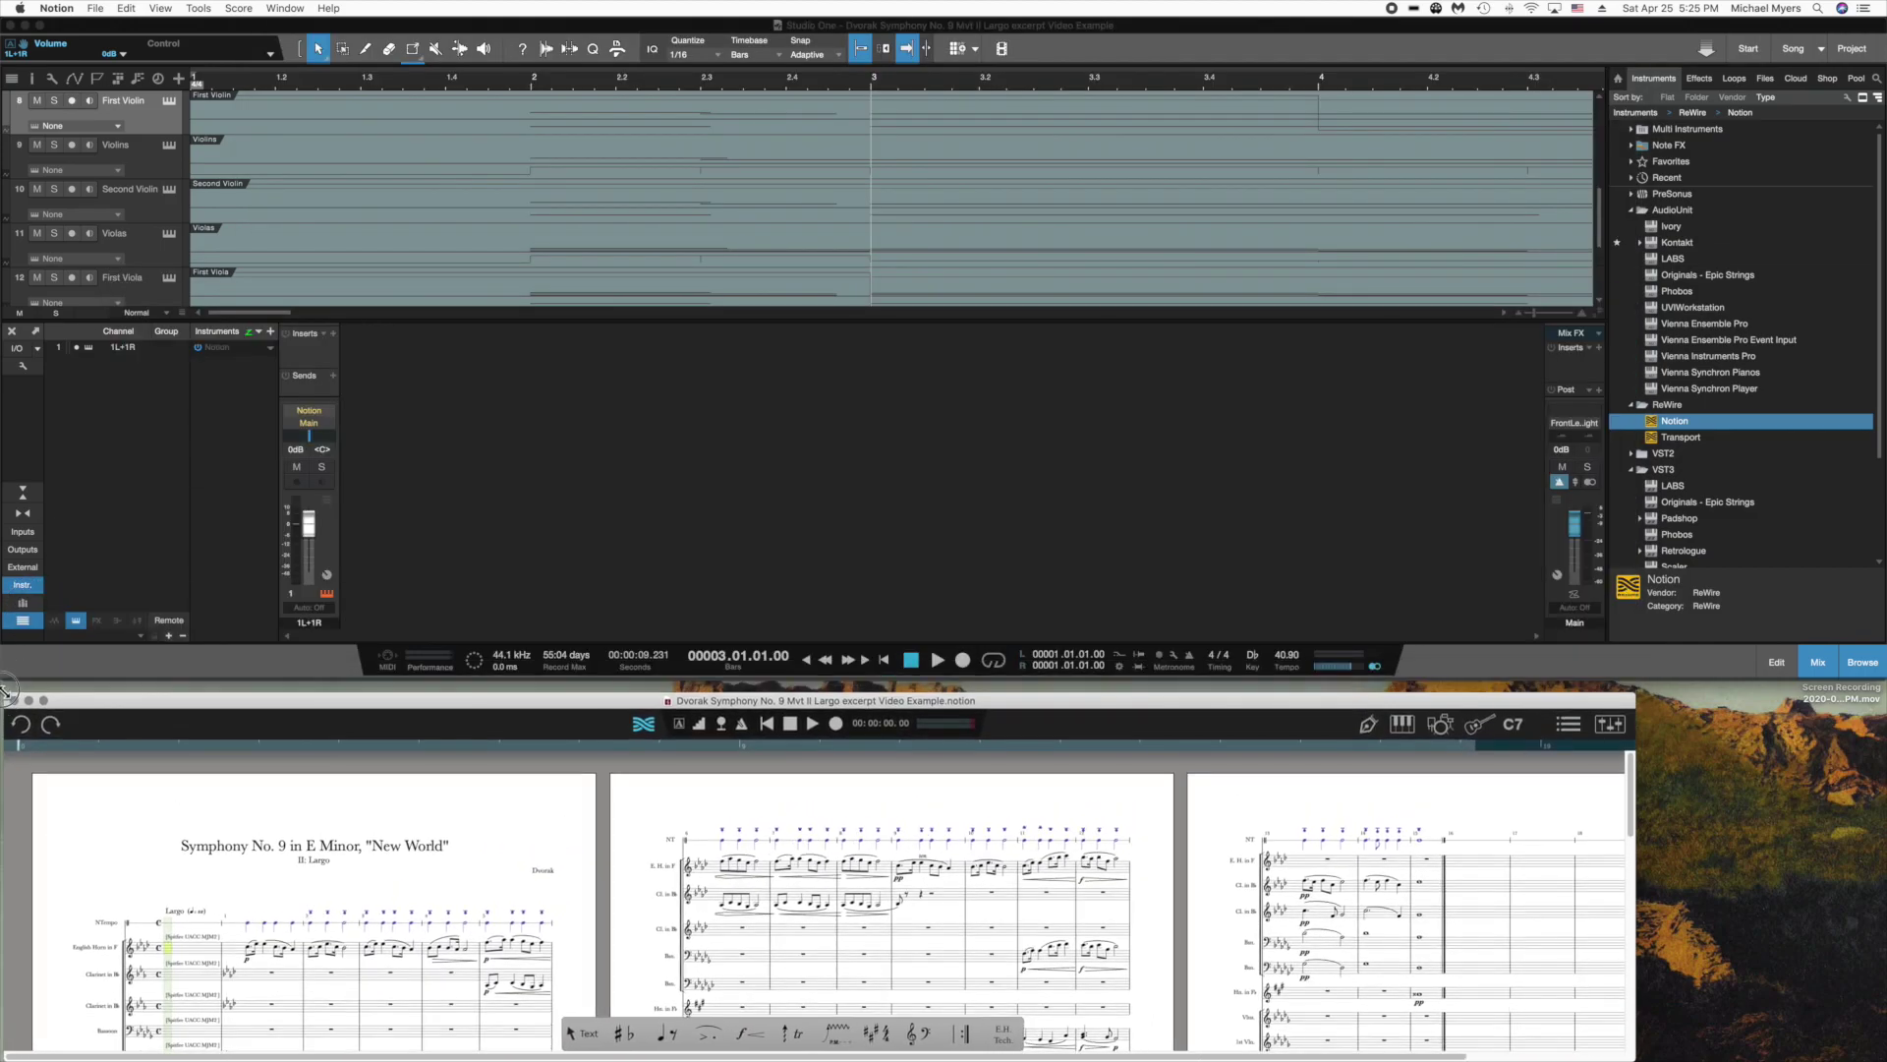
drag(1634, 683, 1841, 688)
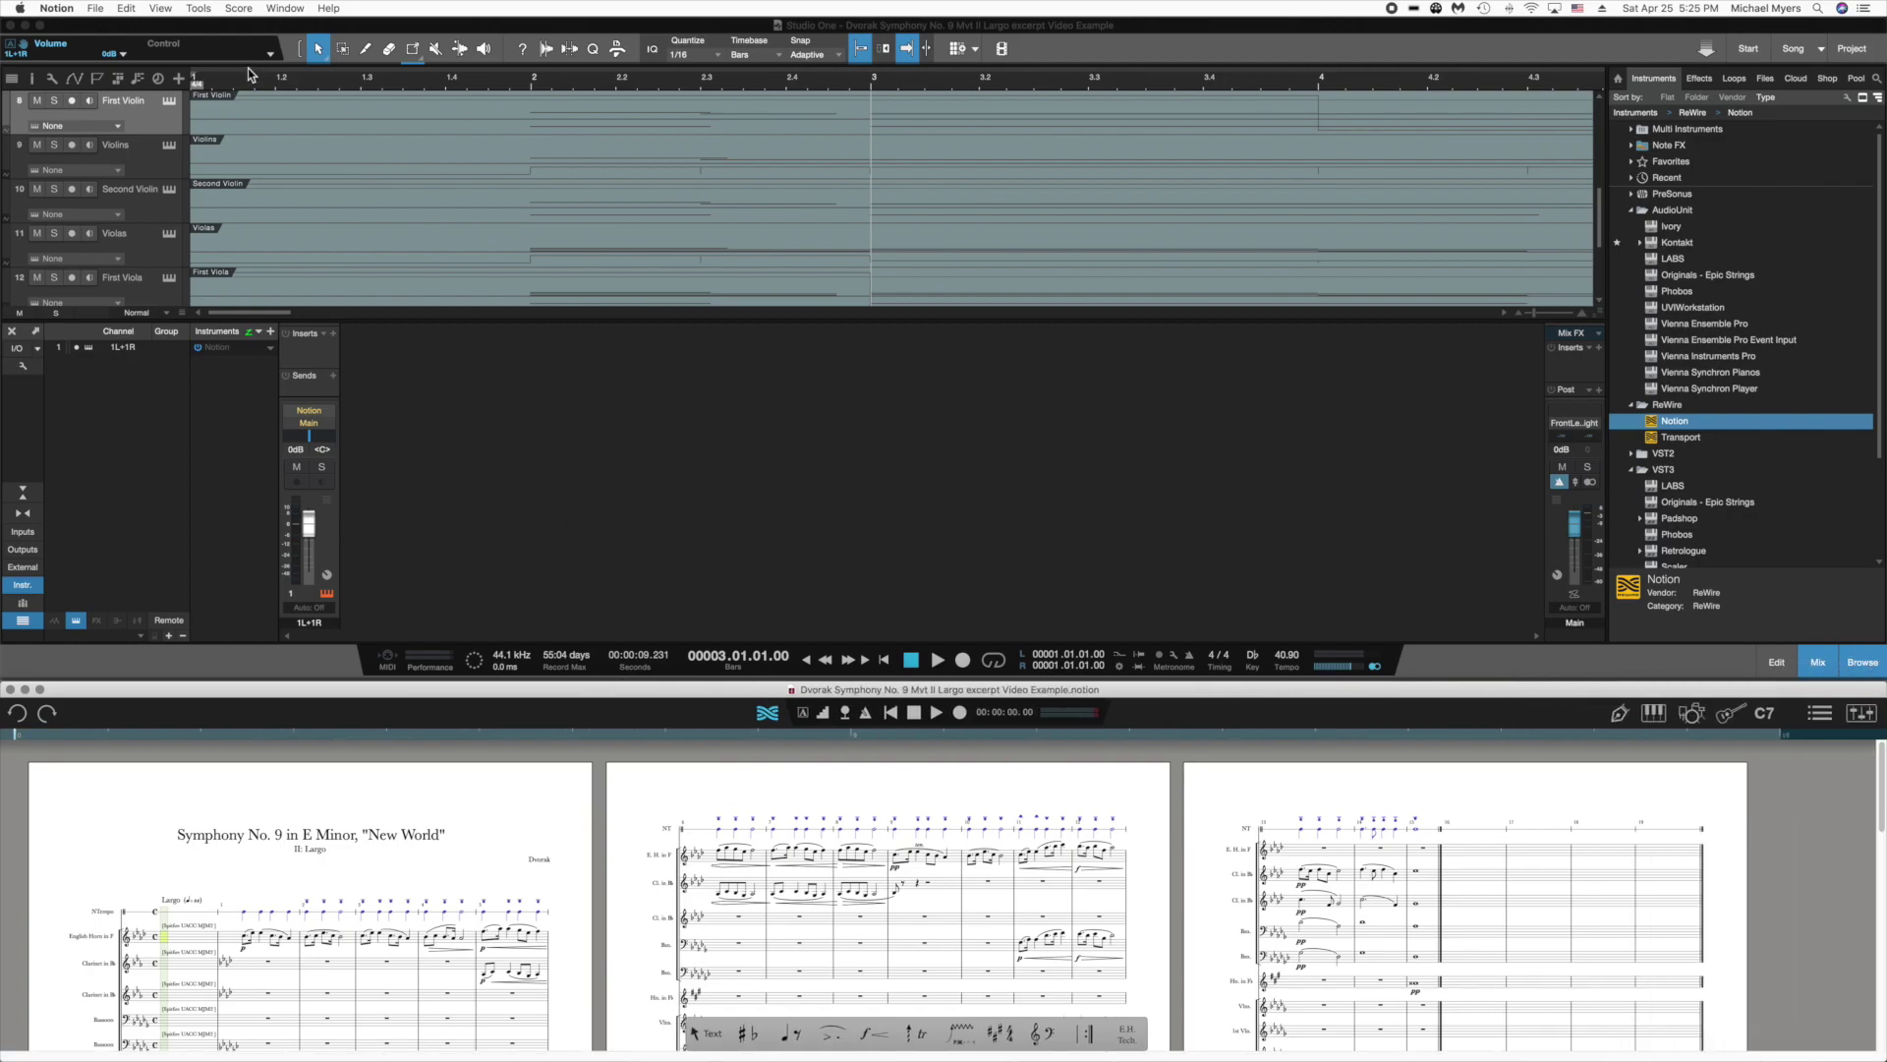
click(161, 9)
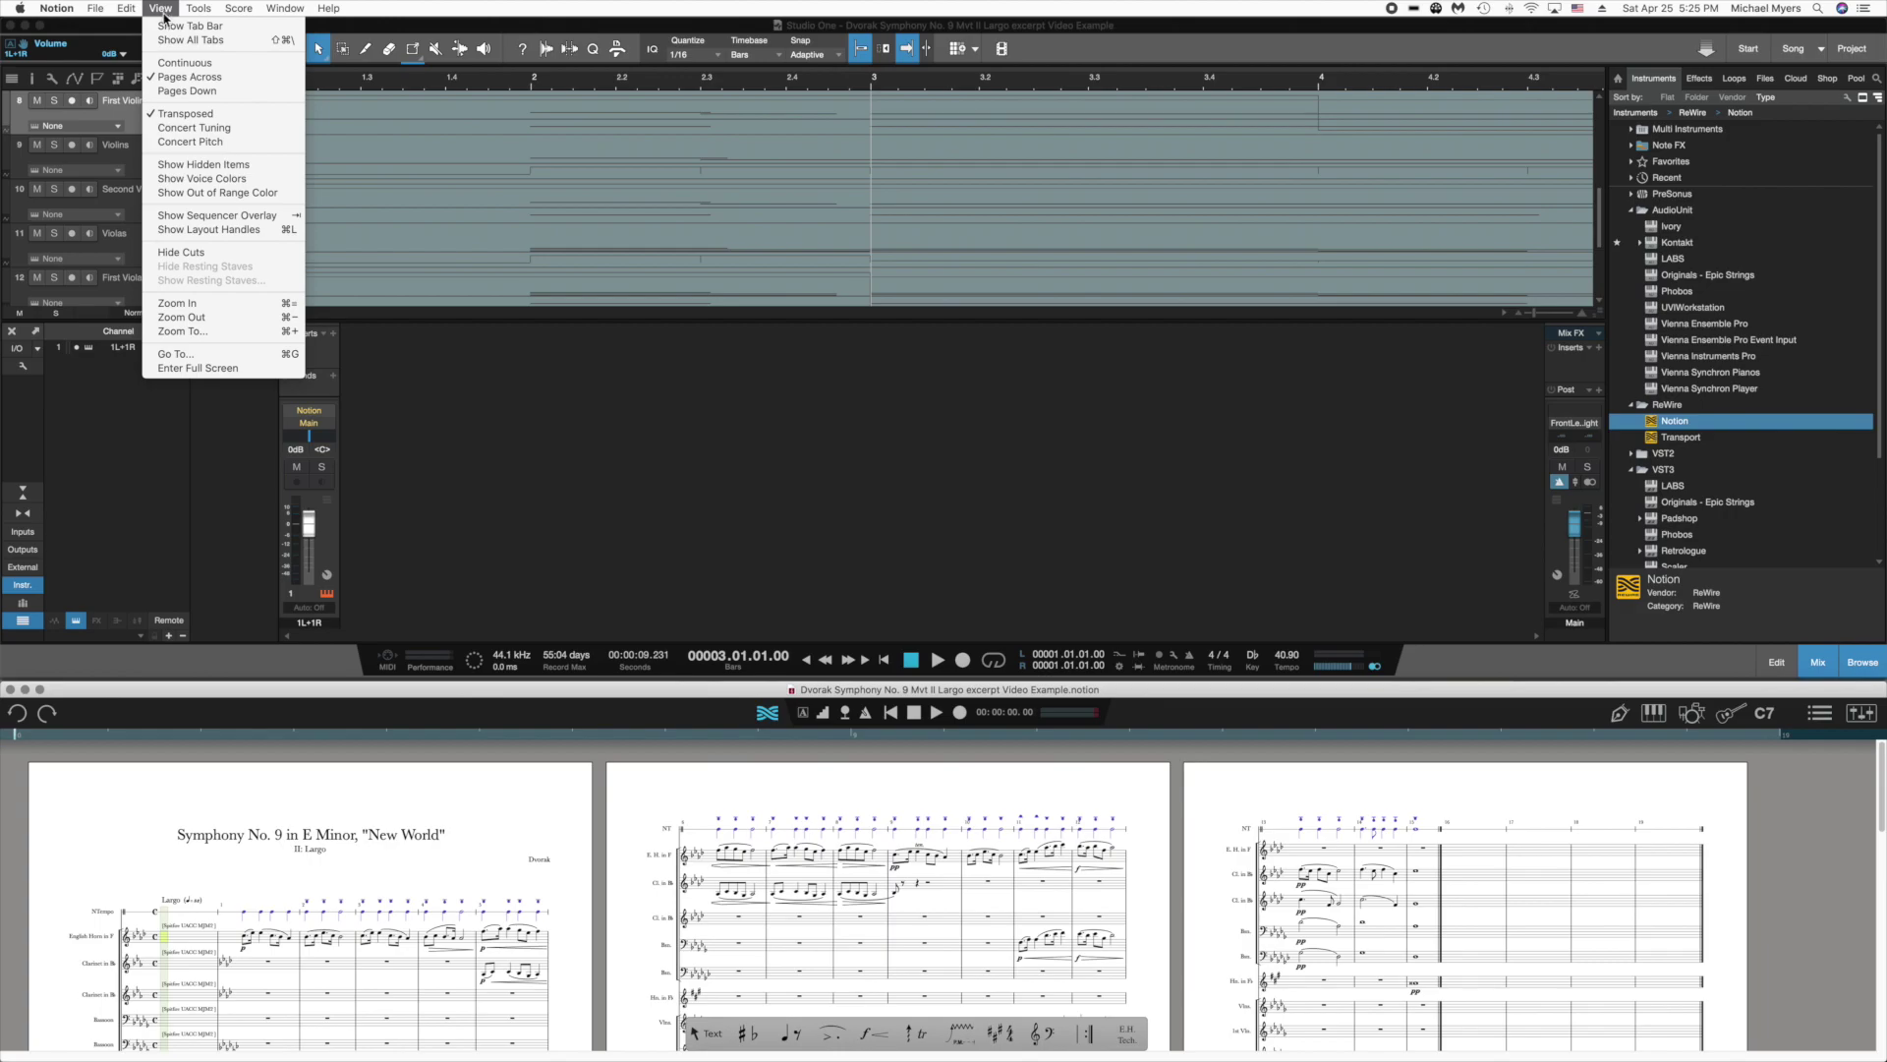
click(185, 62)
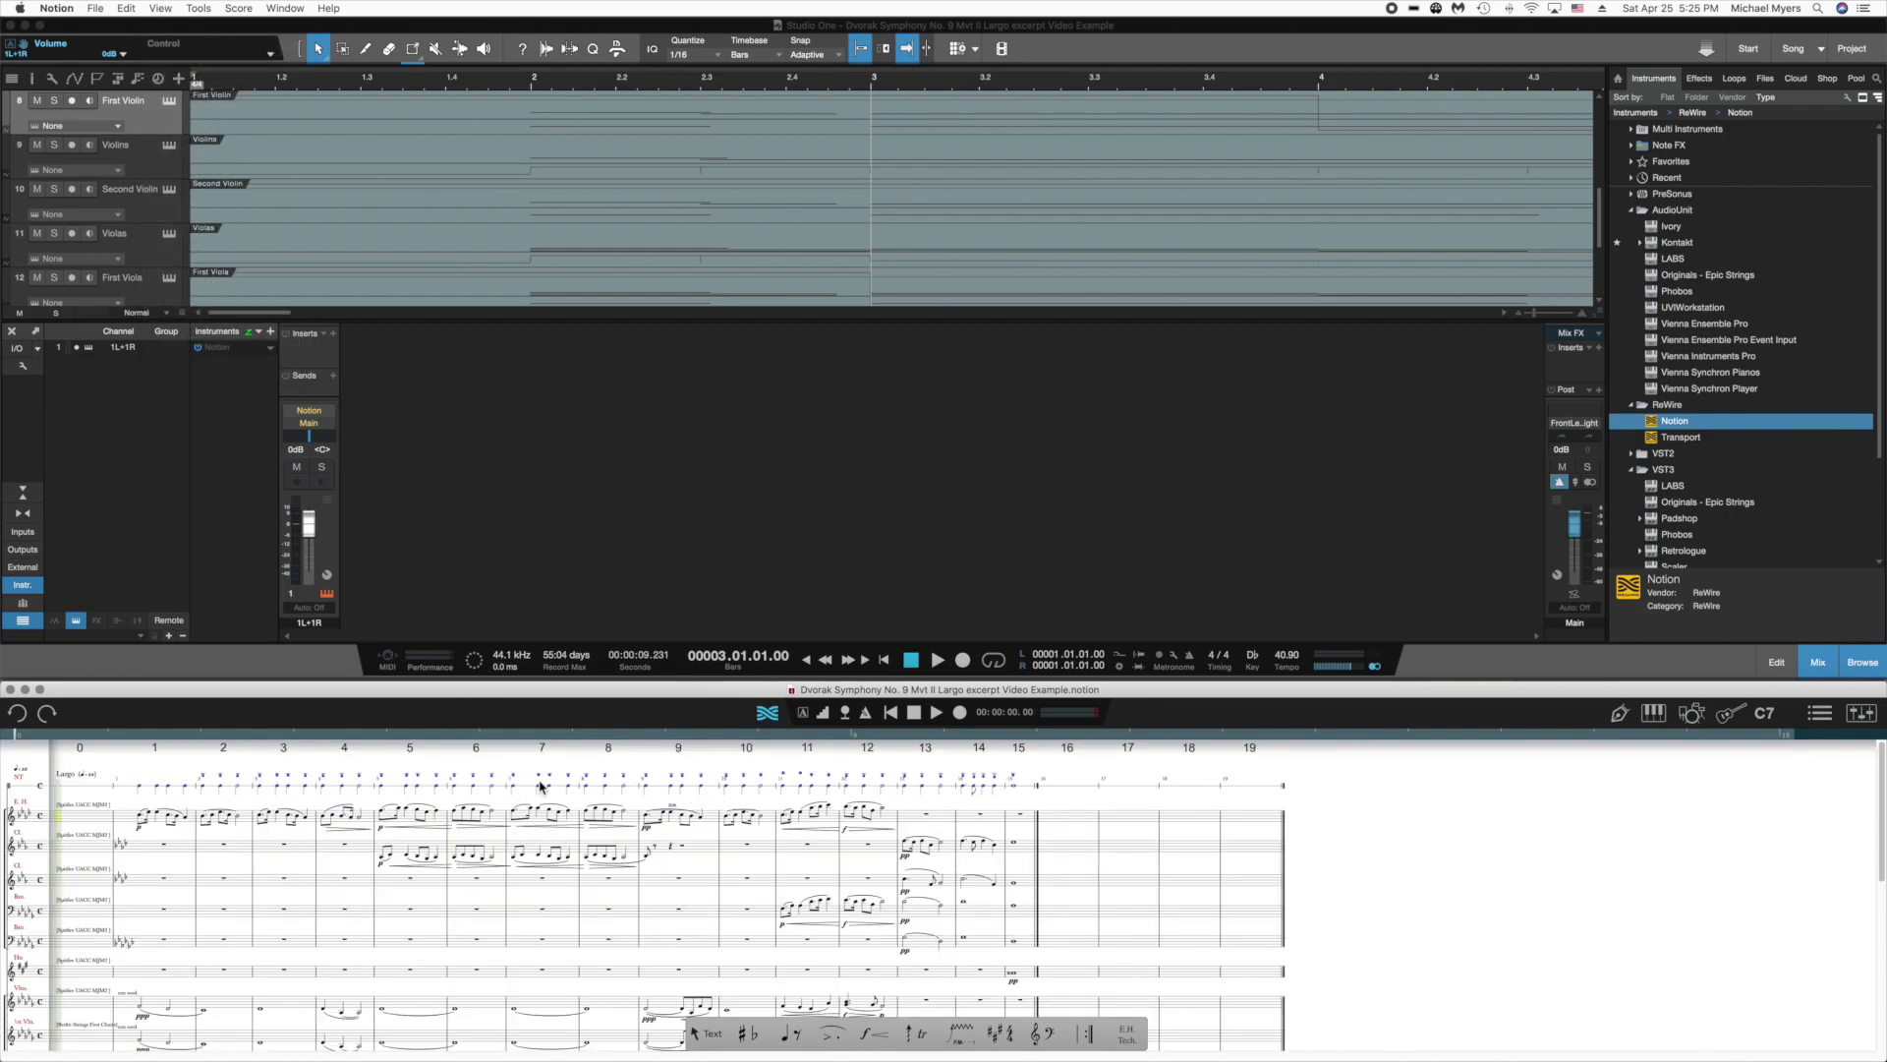
key(super+equal)
scroll(479, 819, right, 5)
scroll(479, 818, right, 9)
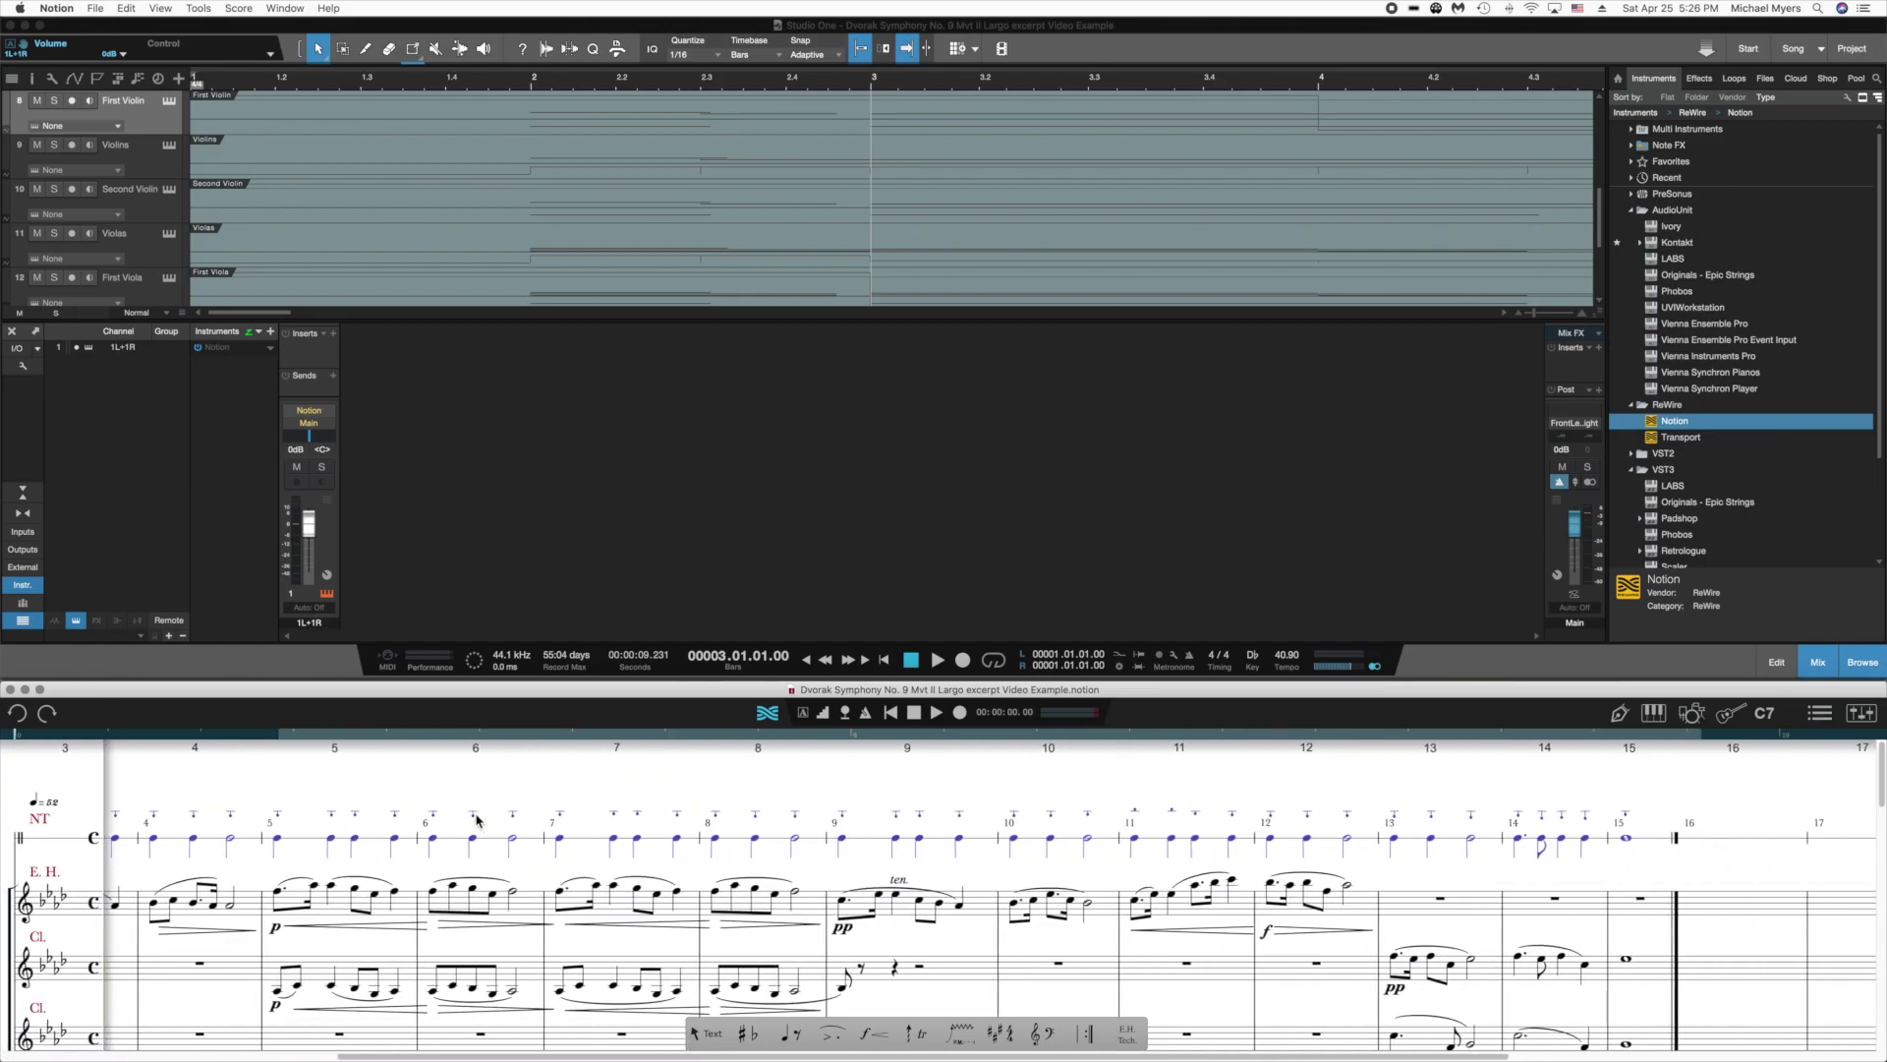
scroll(478, 819, right, 1)
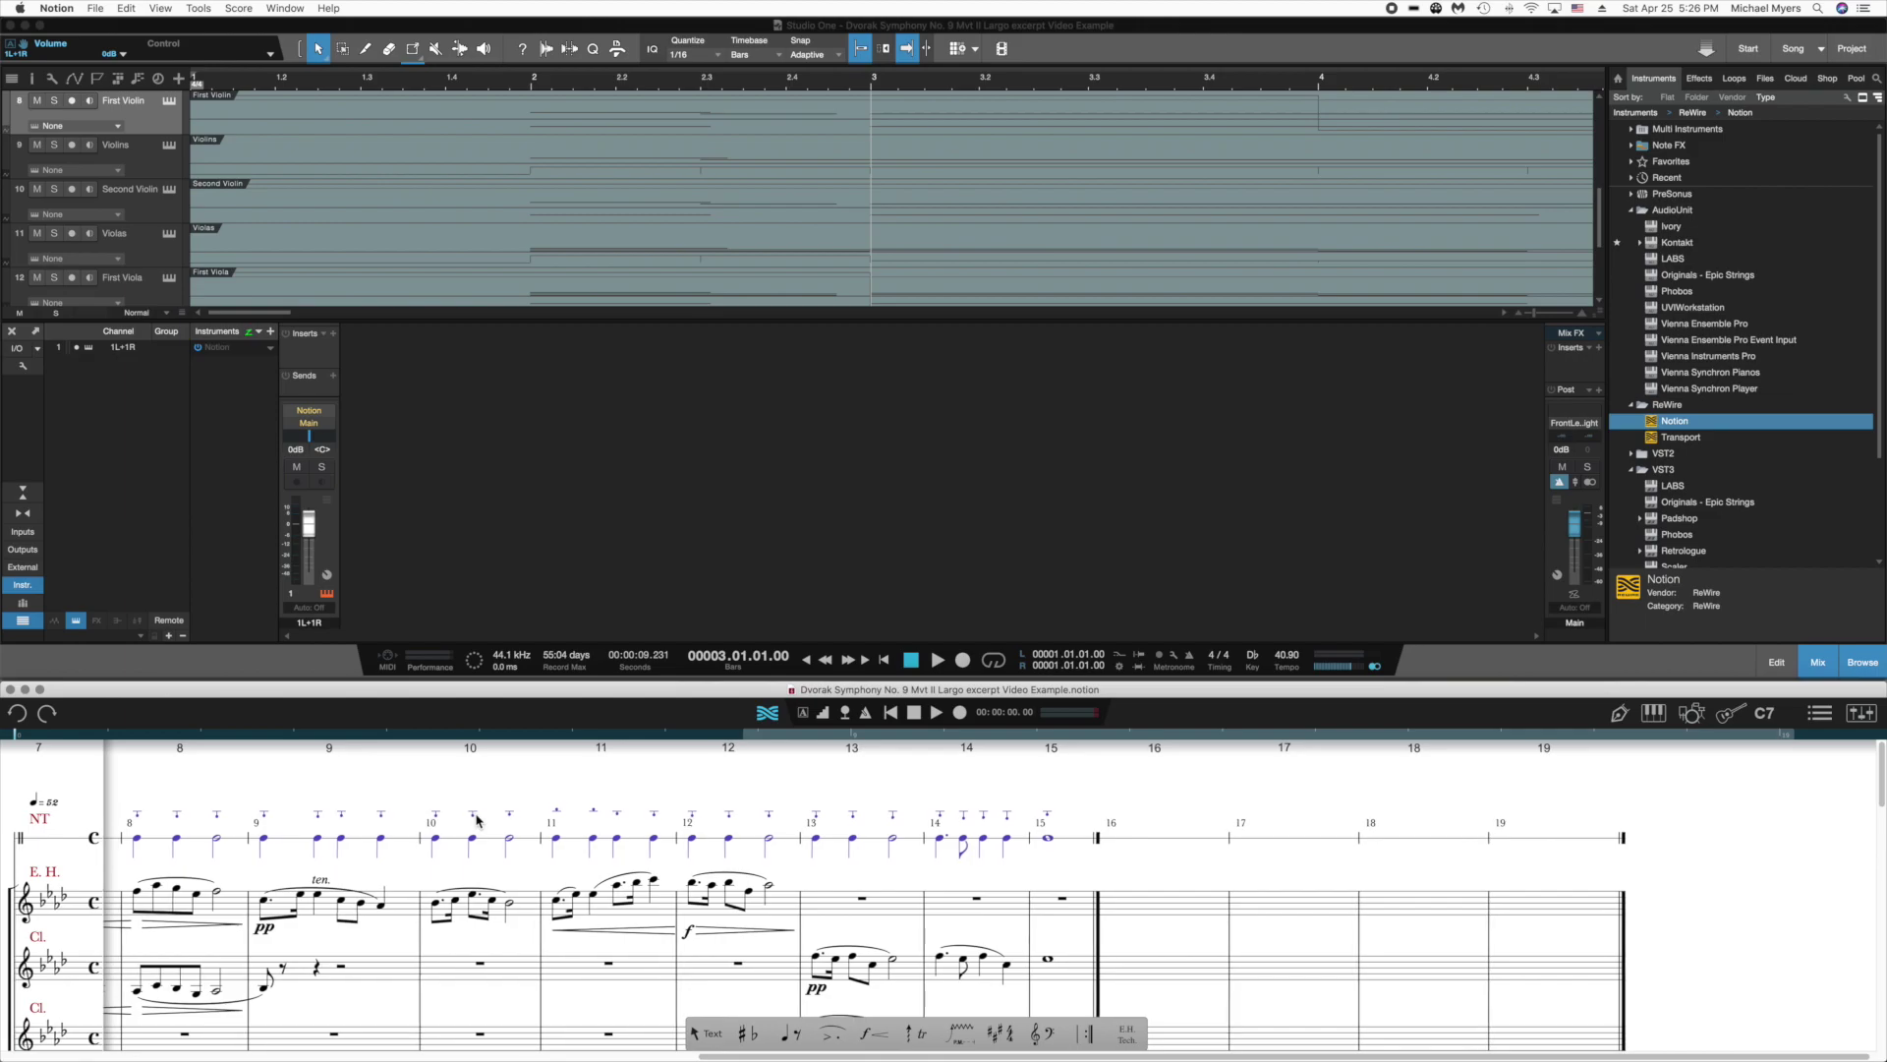
scroll(479, 819, left, 6)
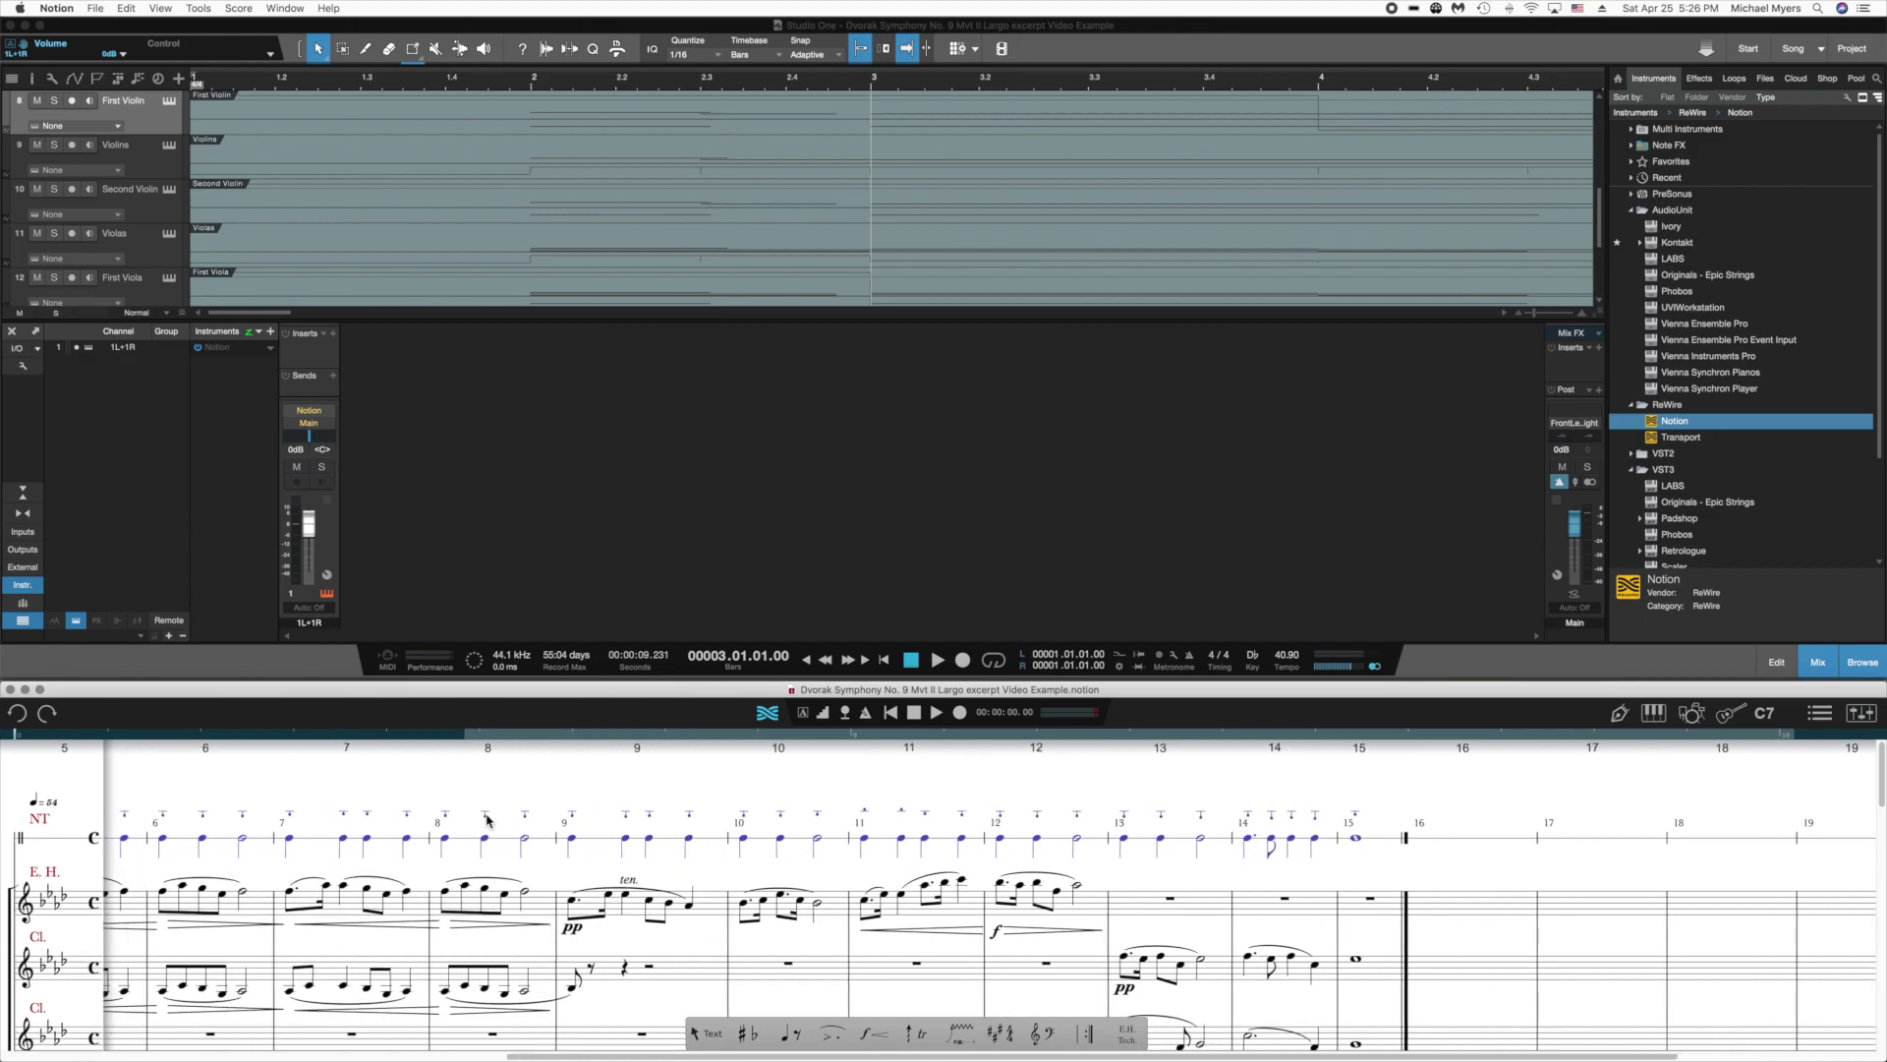
scroll(487, 819, left, 5)
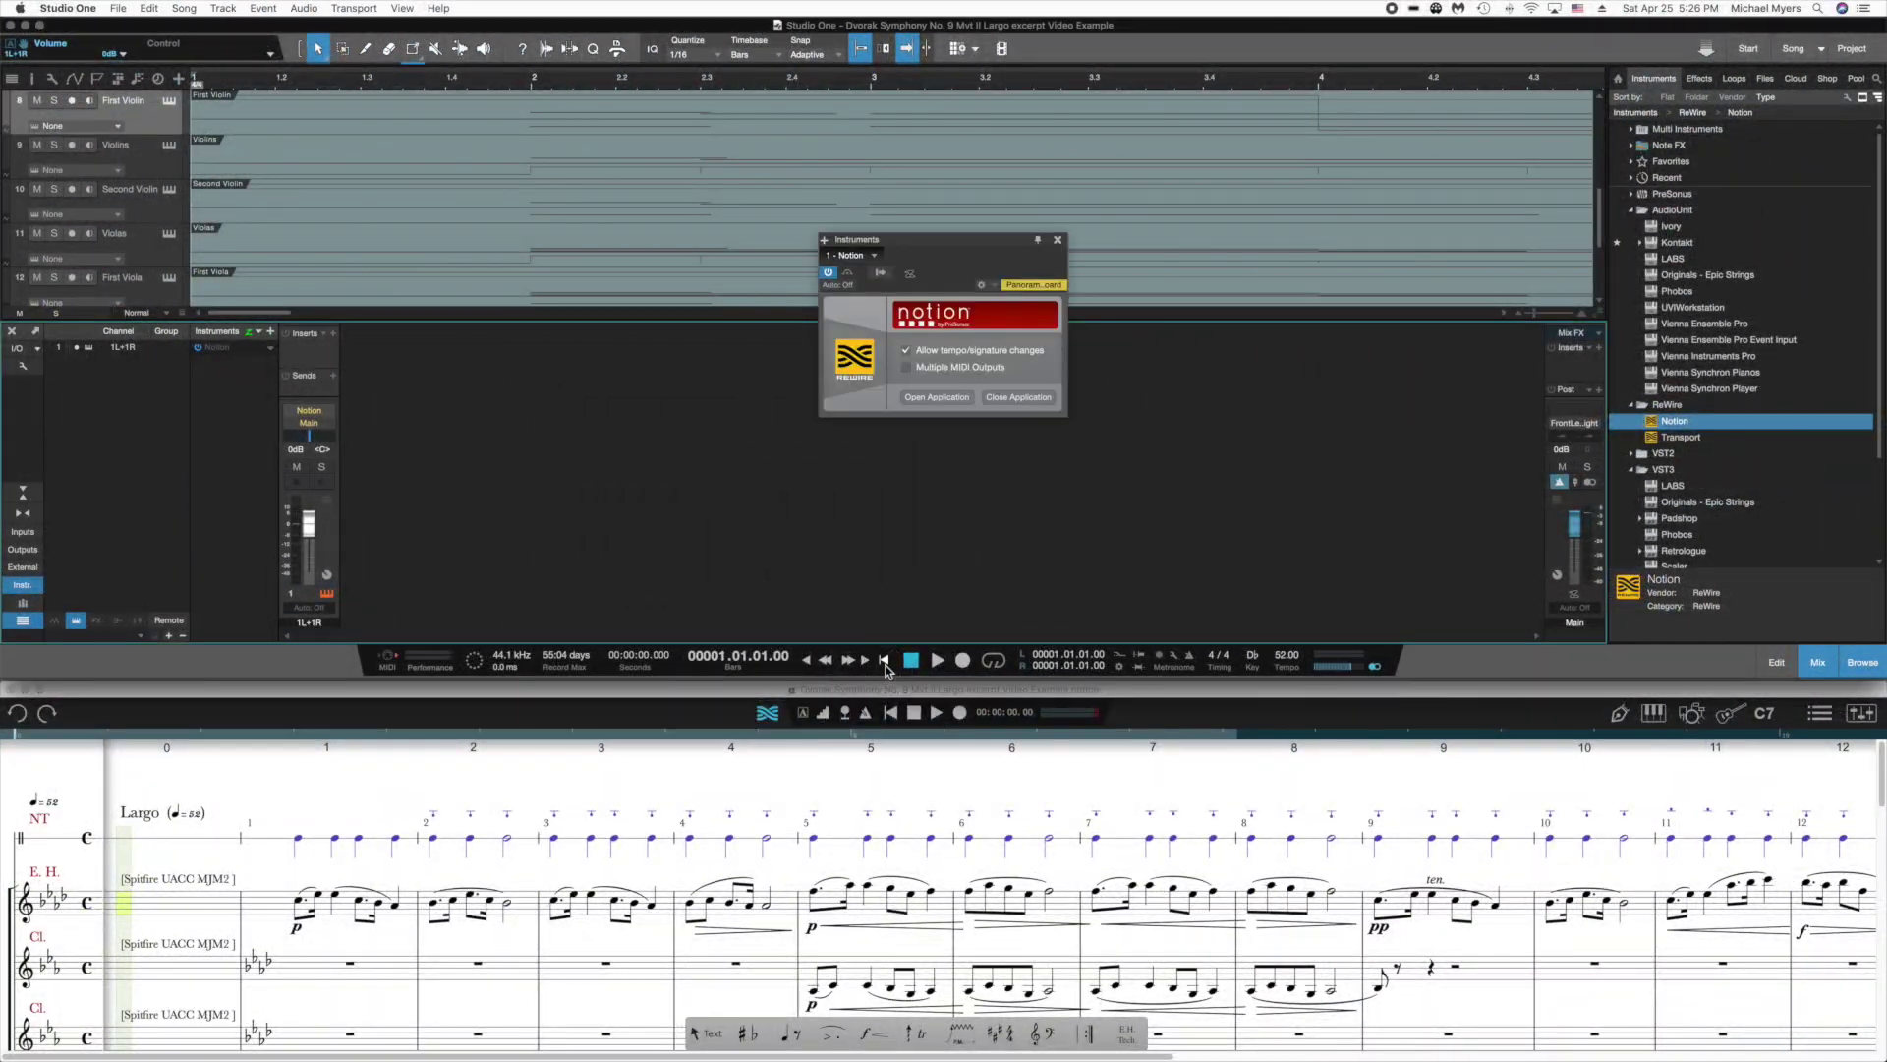
In Studio One, close the Notion device window, play the song from the start to check its sync with the score, and stop.
click(1058, 239)
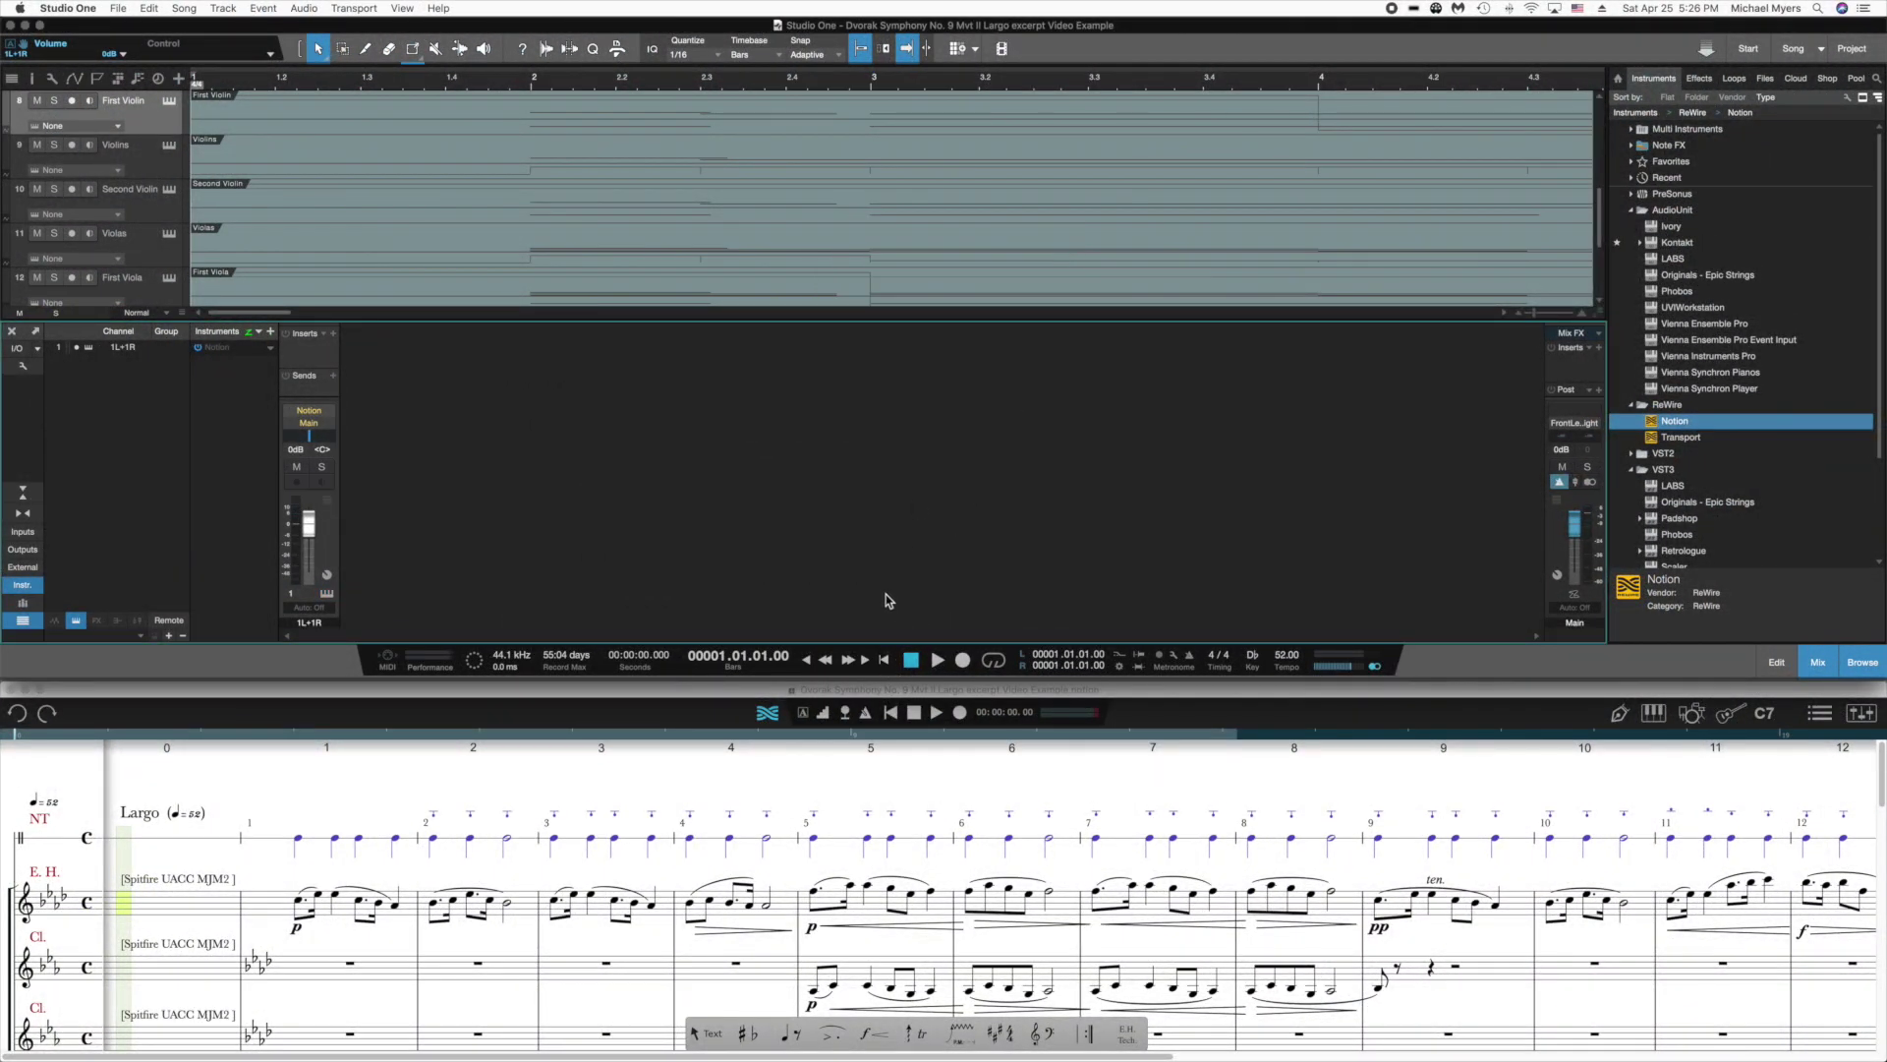
click(938, 661)
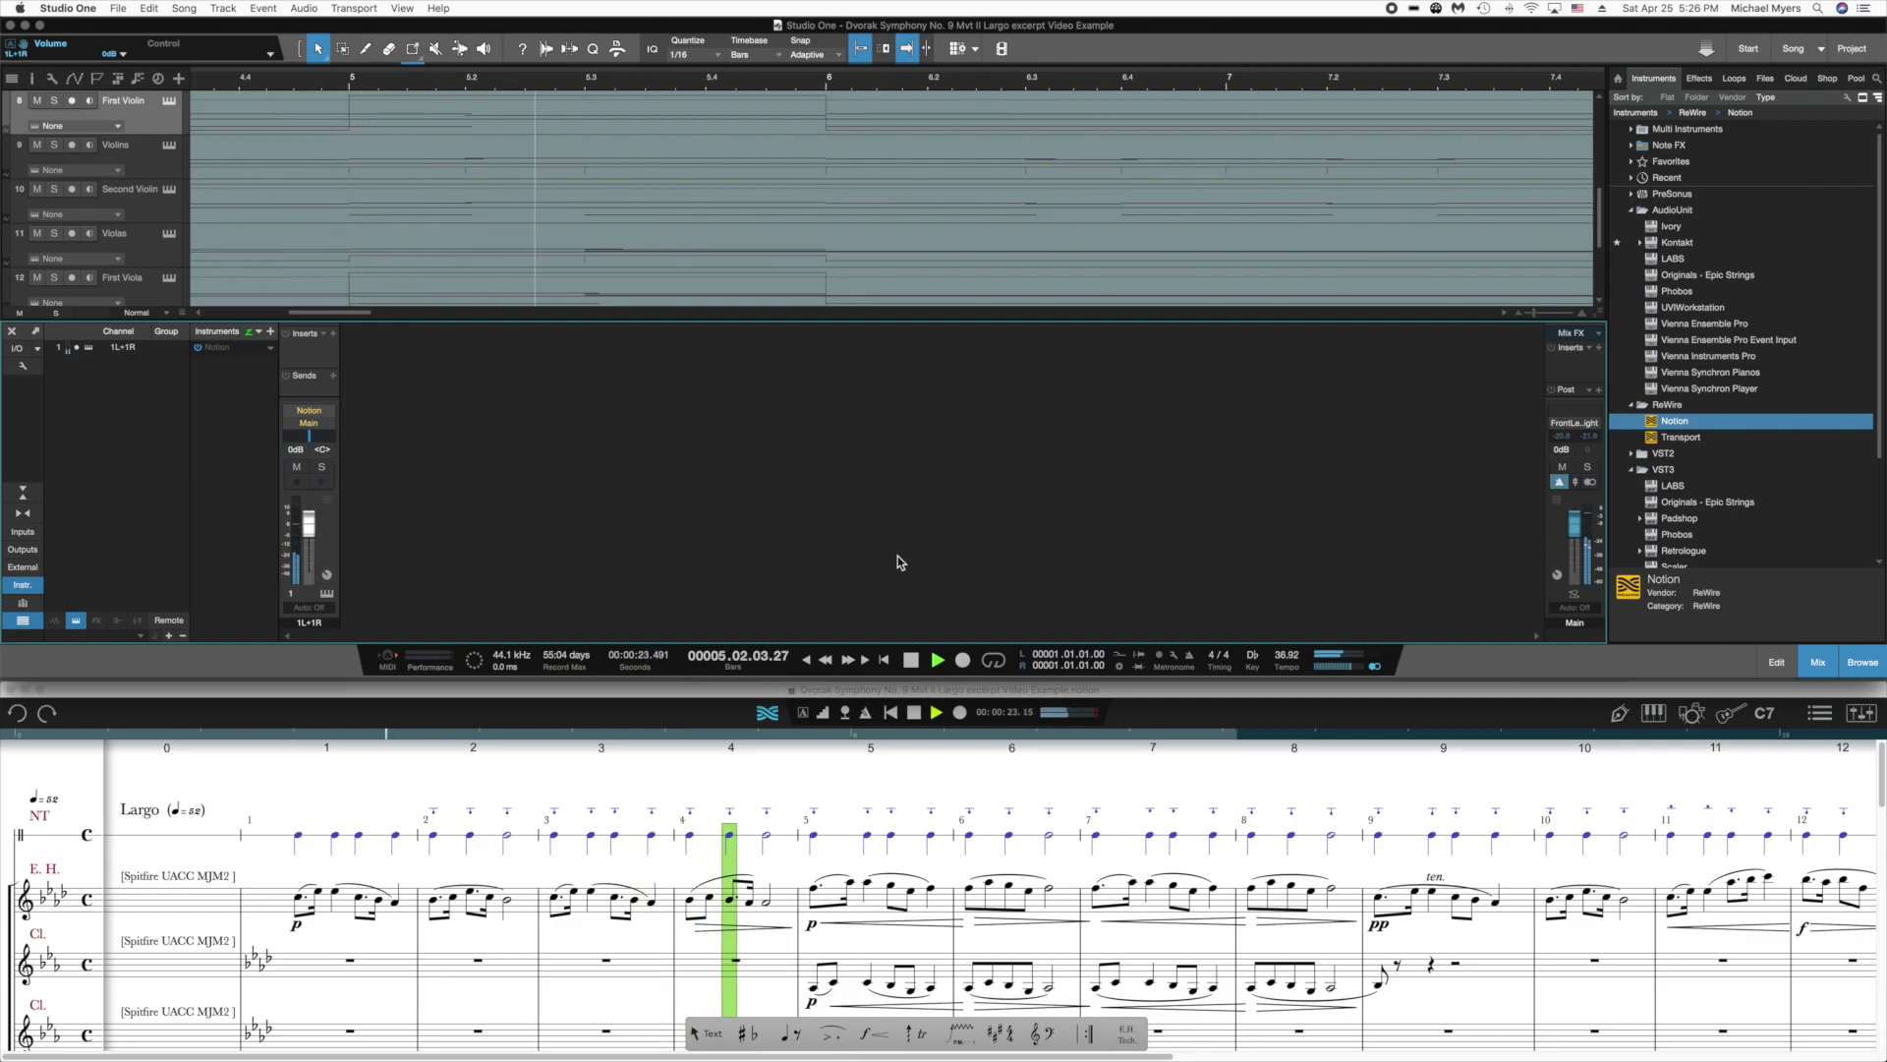
click(912, 661)
click(911, 660)
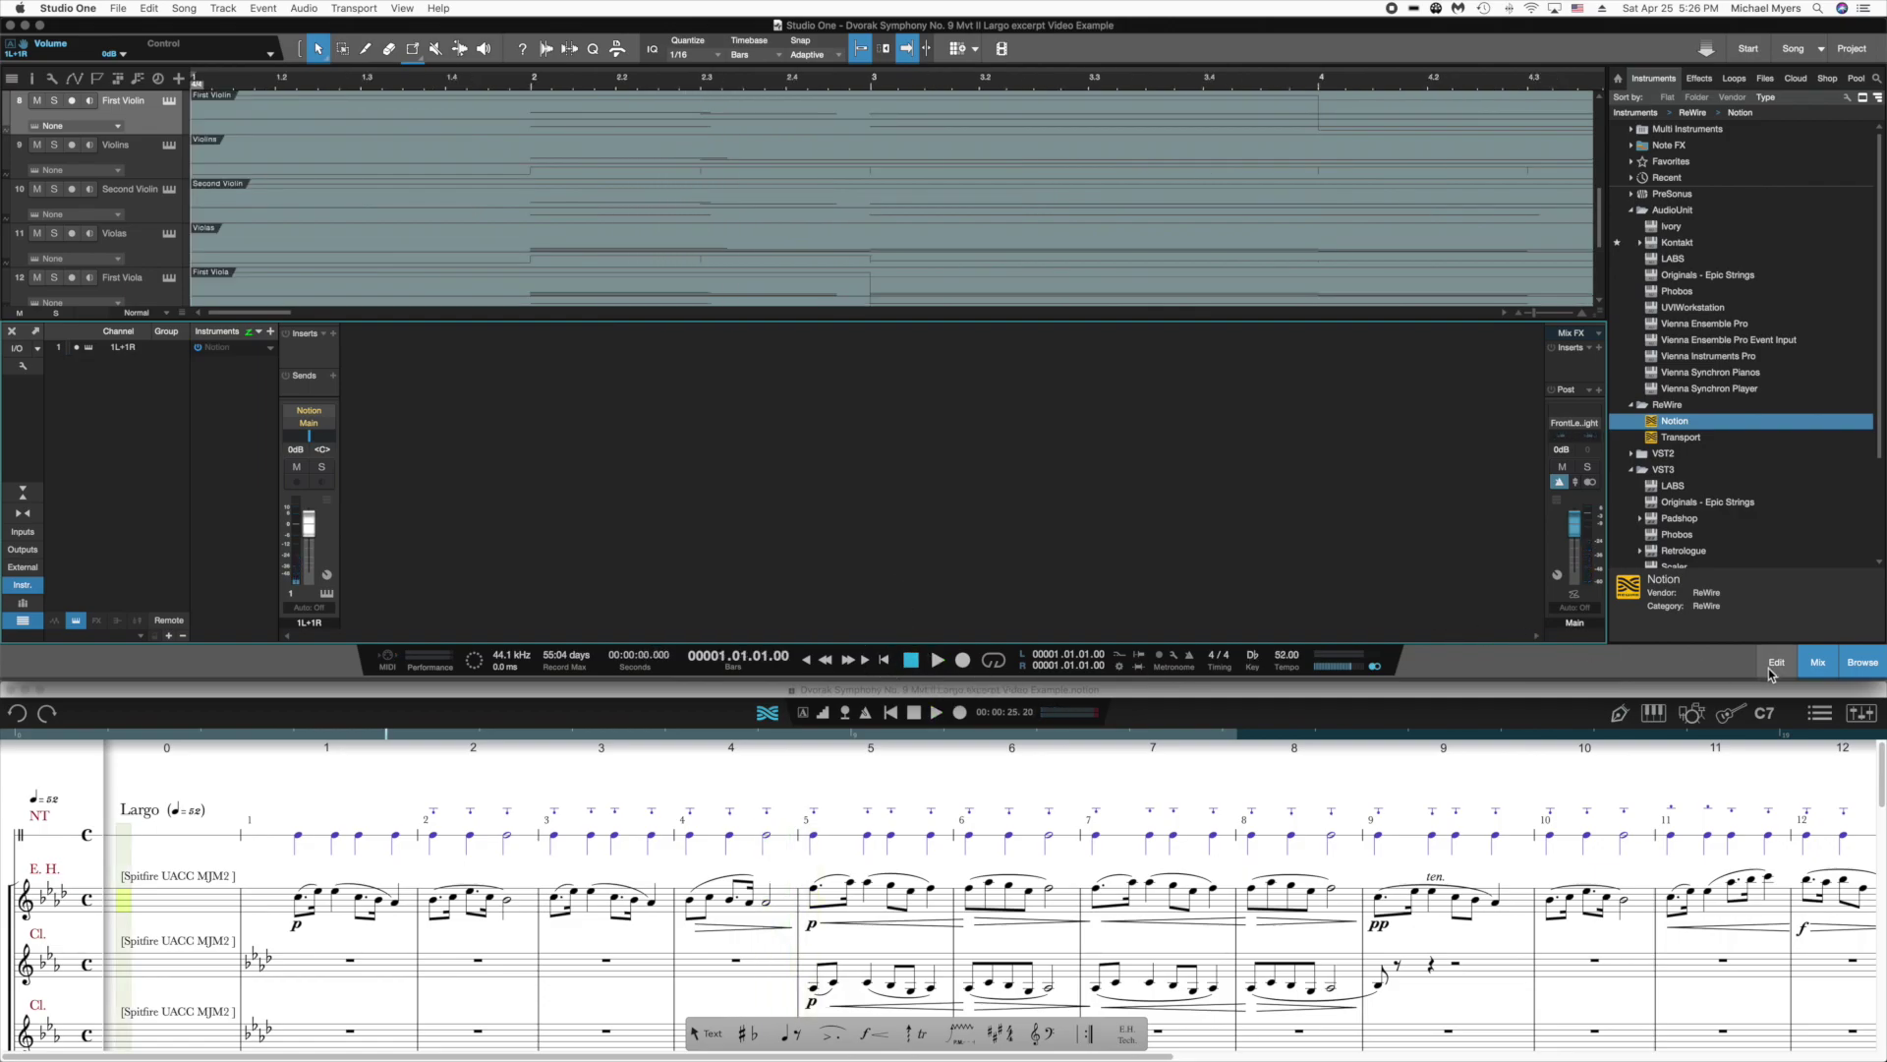
Mute the Master channel in Notion's mixer and close the mixer.
click(1862, 723)
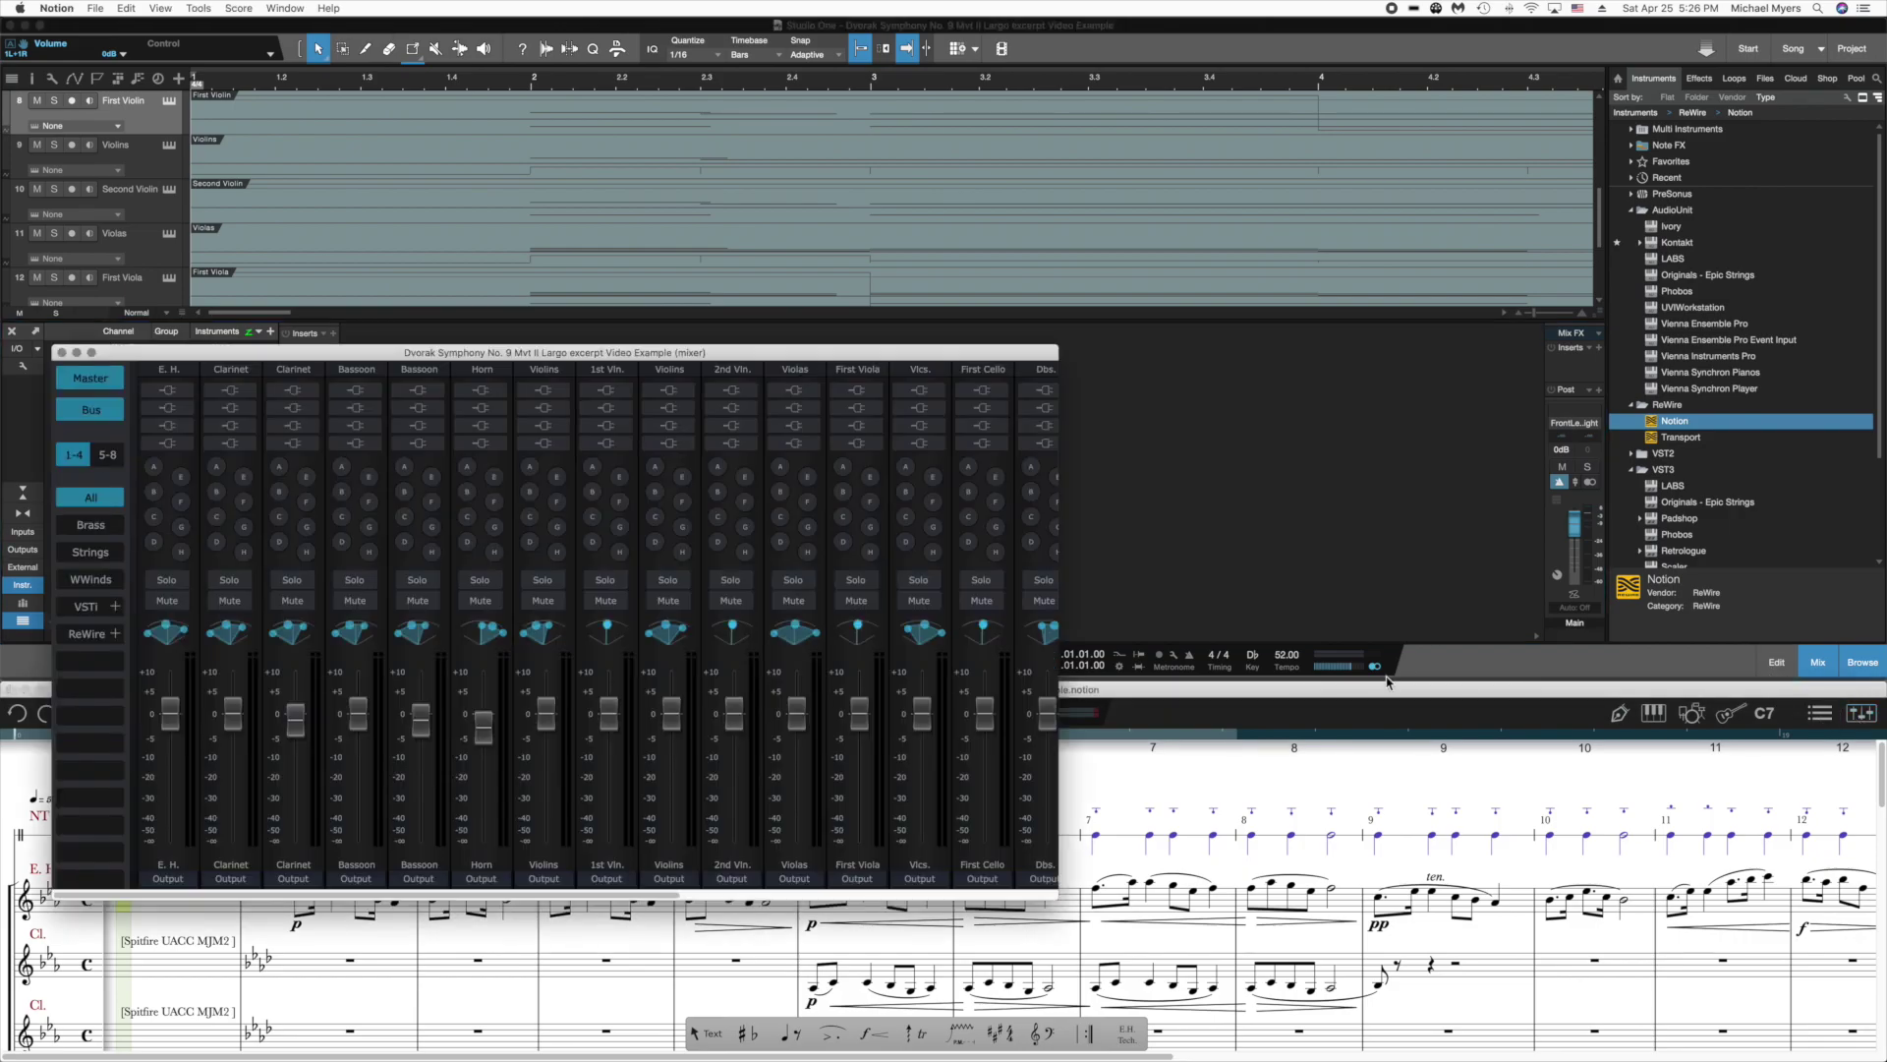
scroll(851, 685, right, 10)
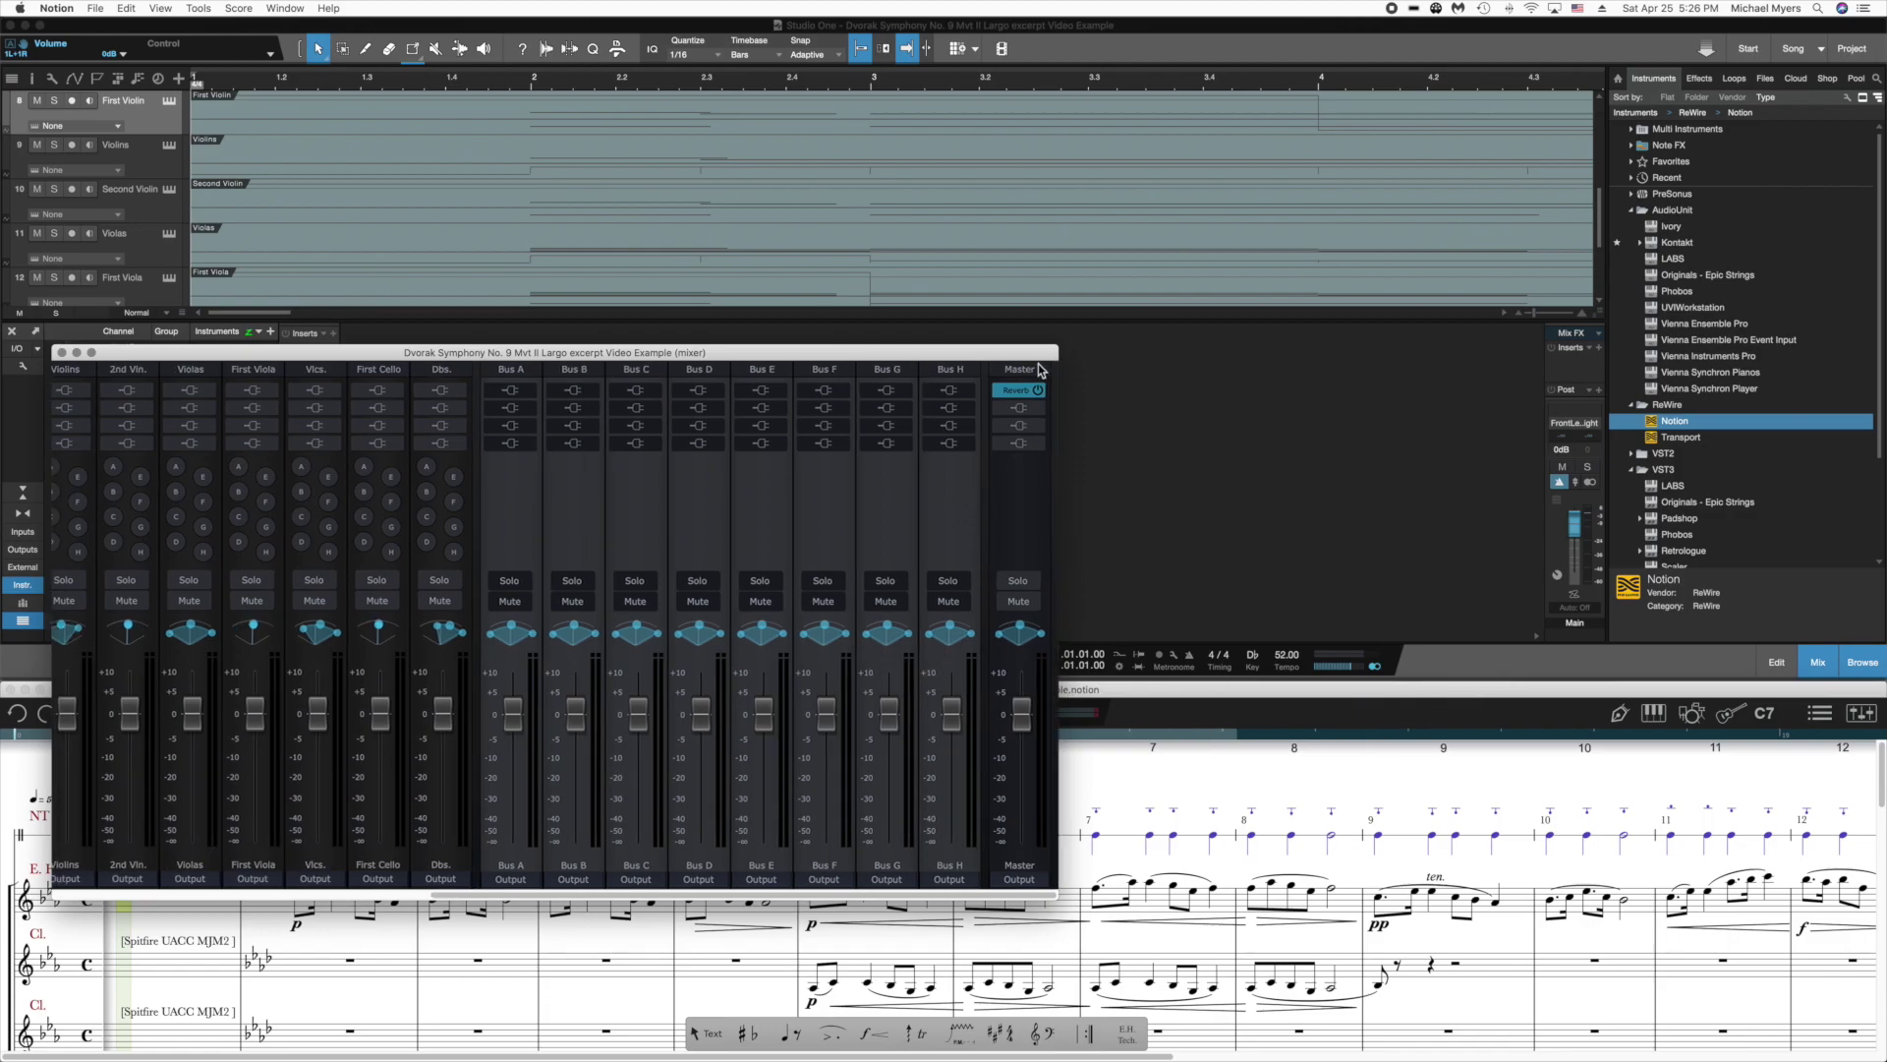
click(1019, 601)
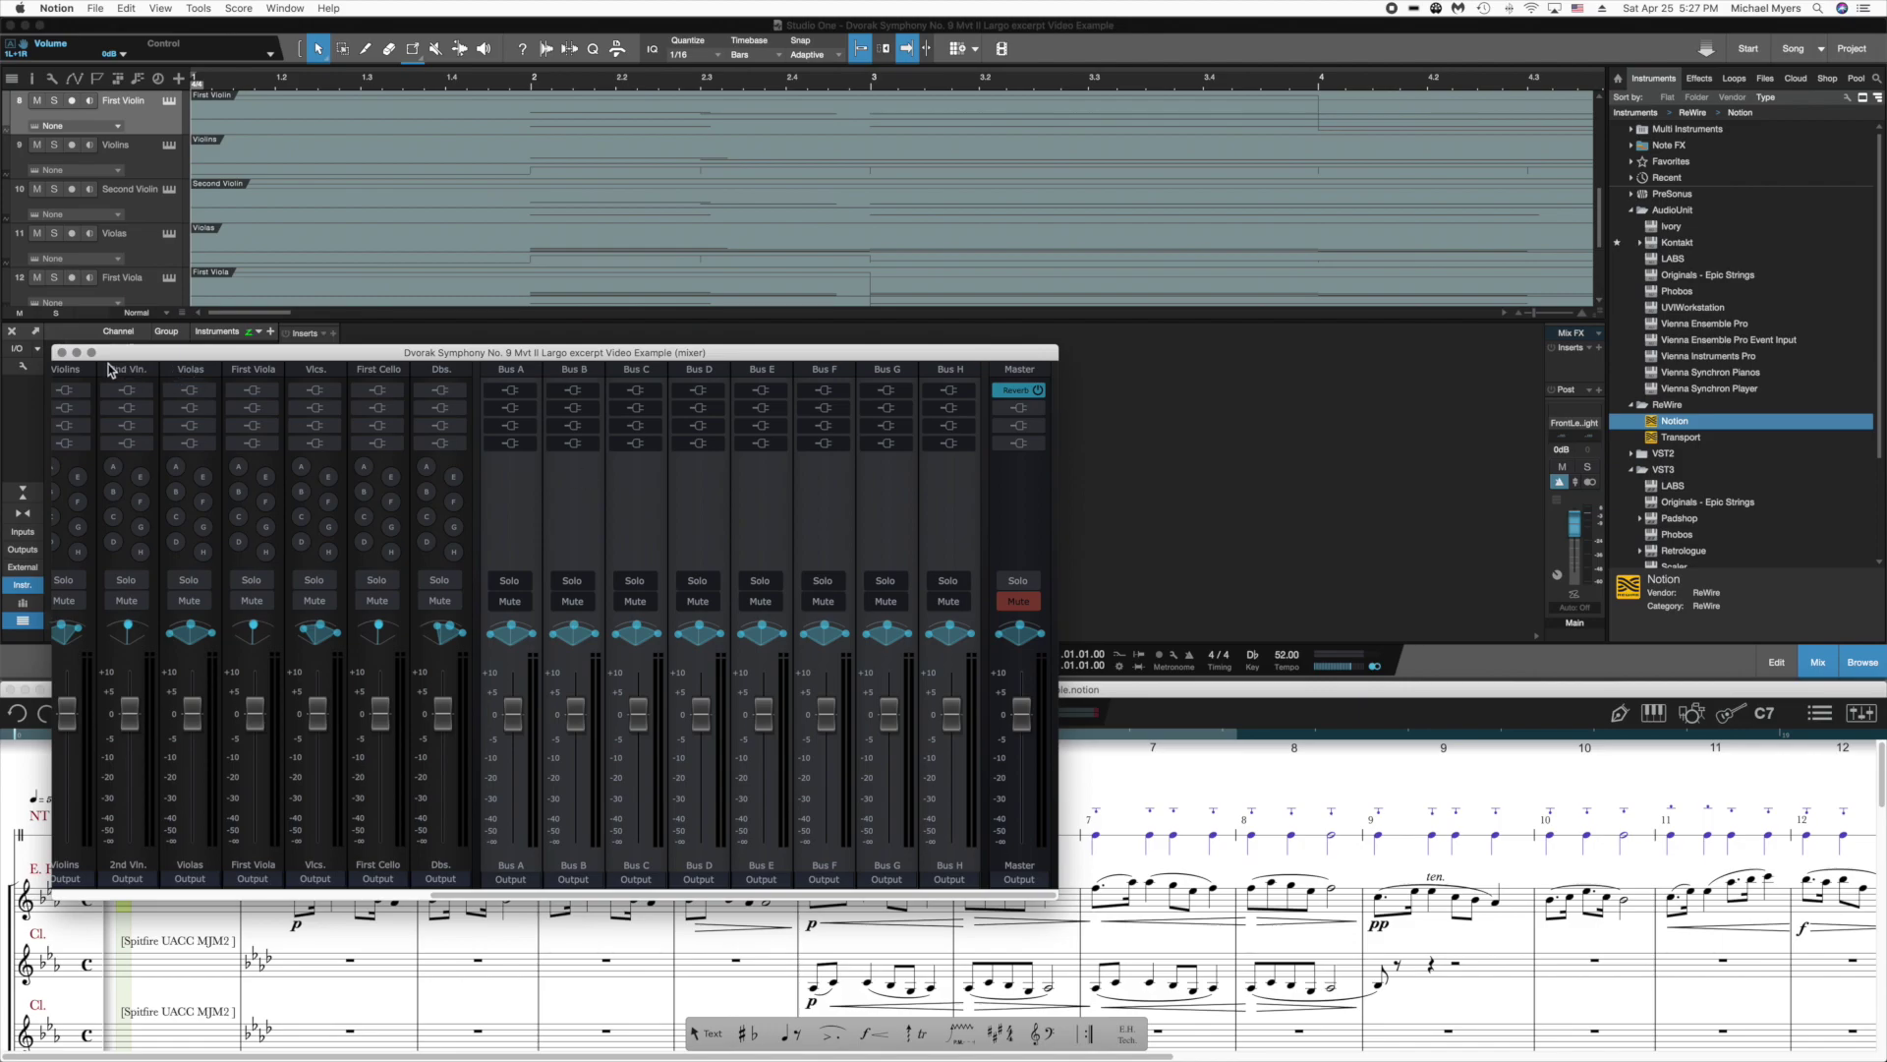
click(61, 352)
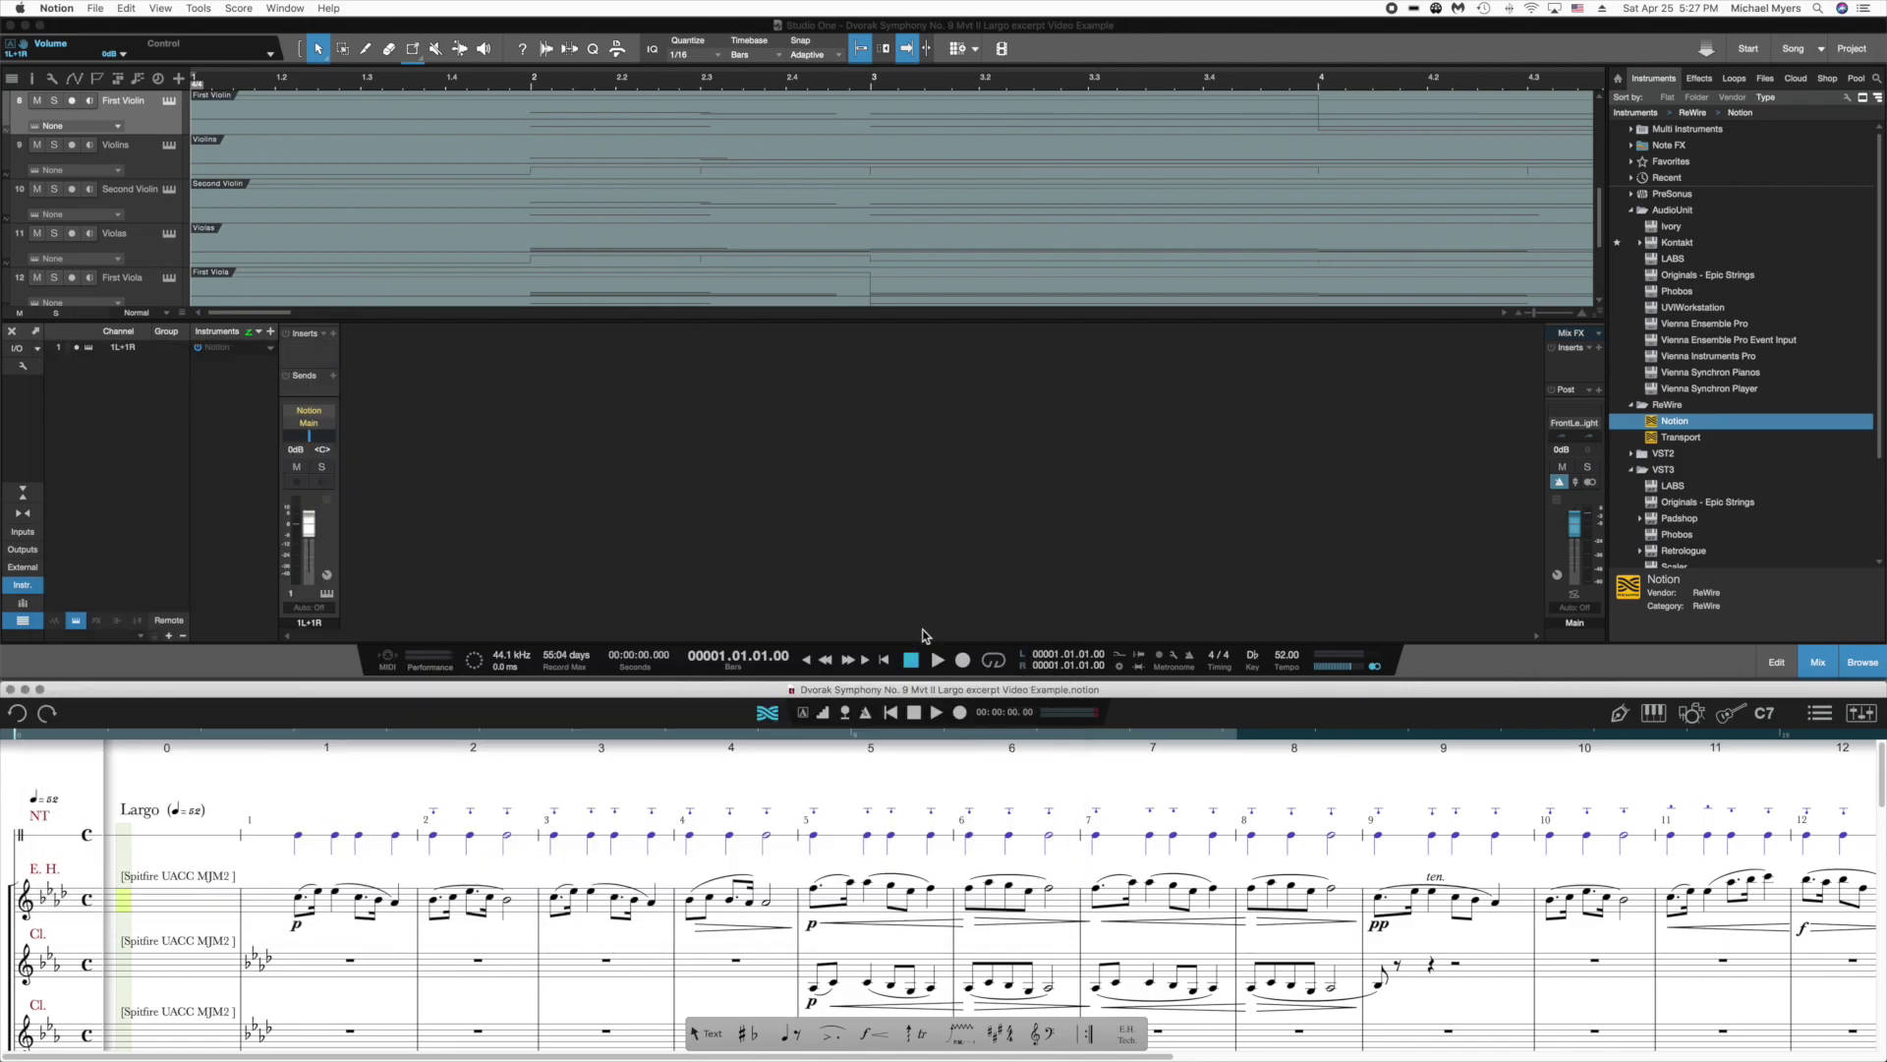
Play the song from the start in Studio One to check the muted Notion output, and return to the start.
click(912, 657)
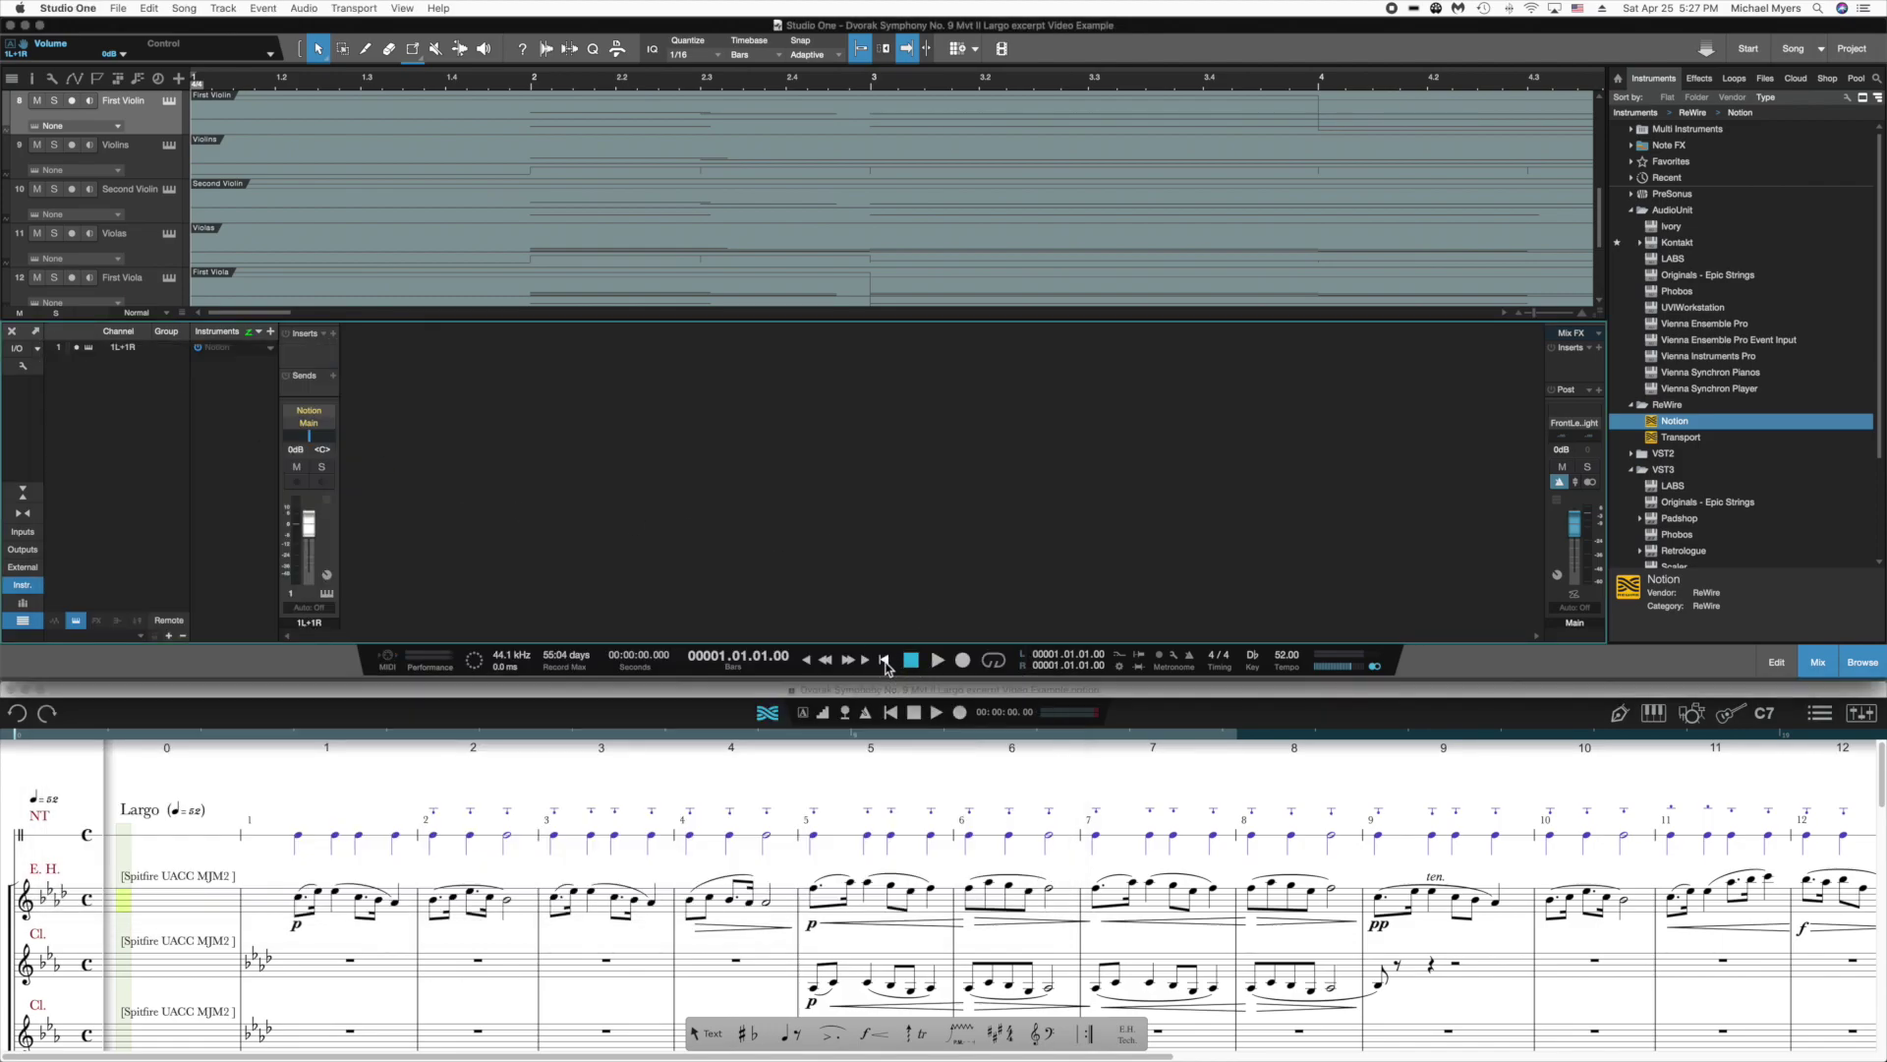
click(939, 663)
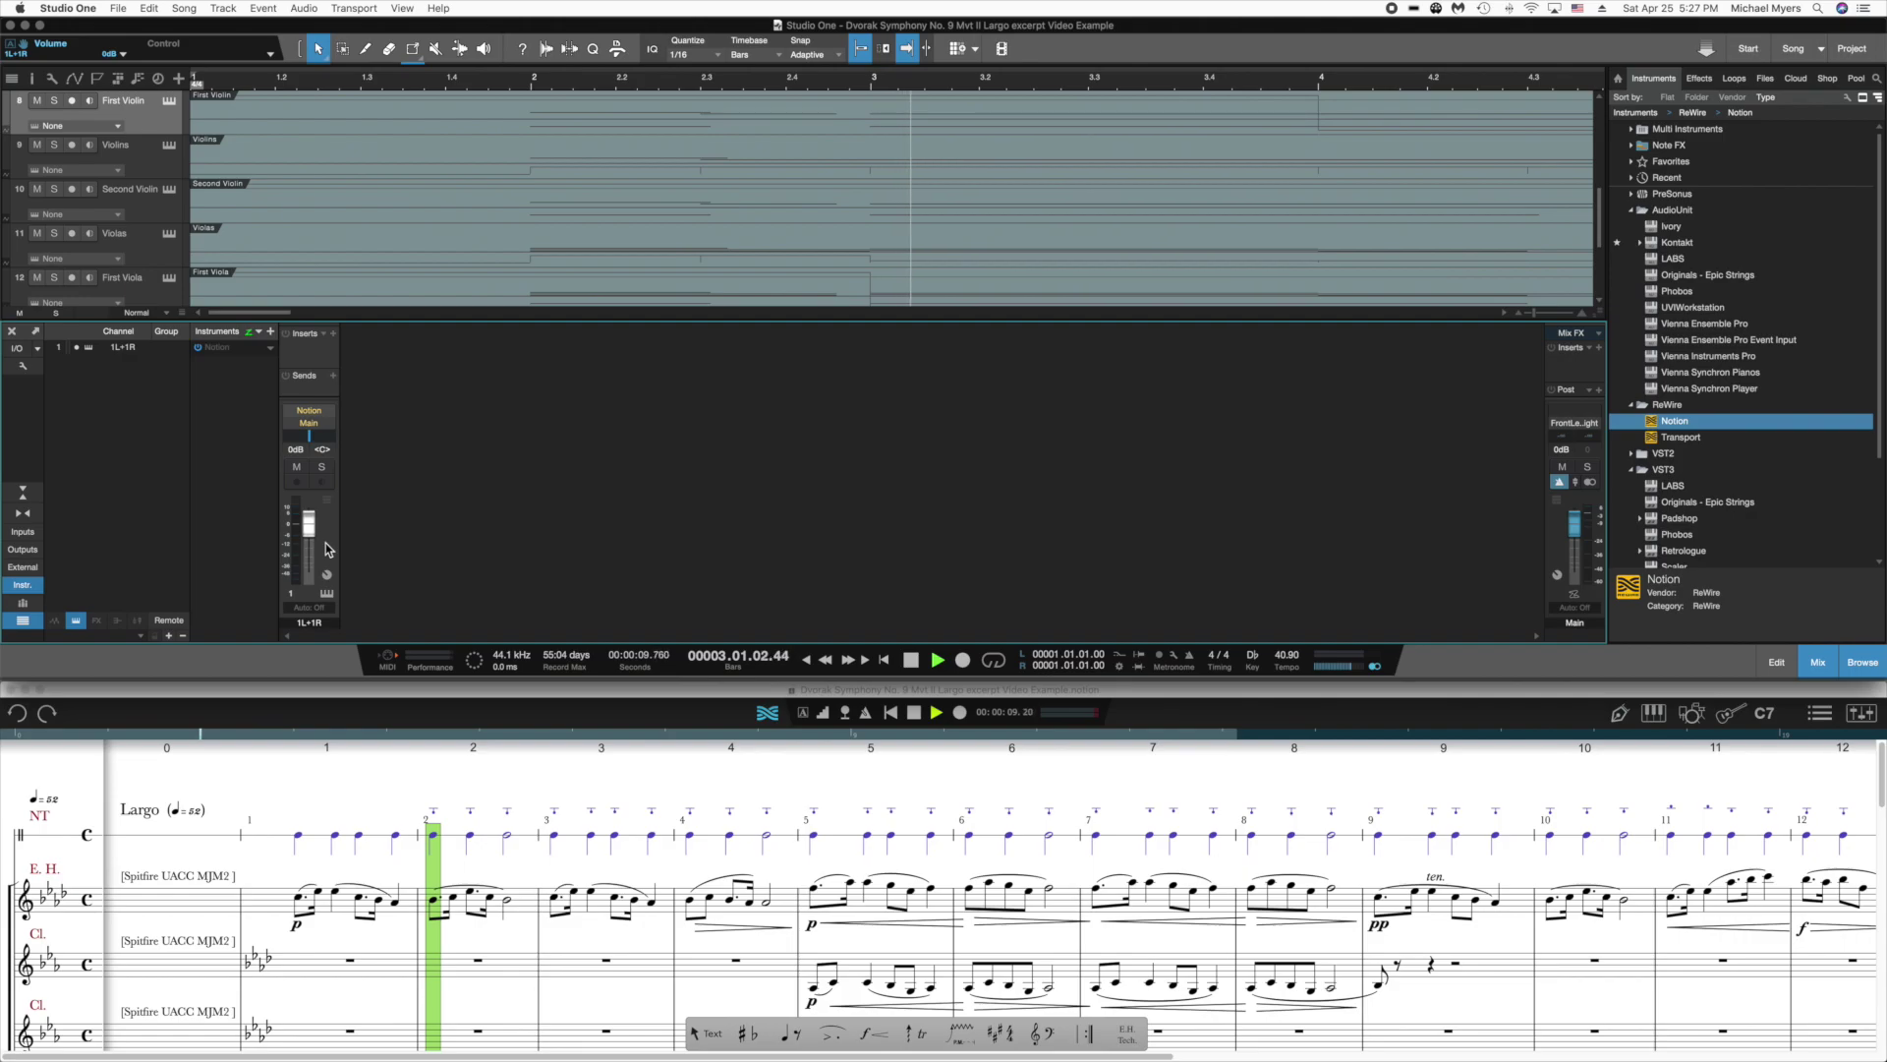
click(911, 659)
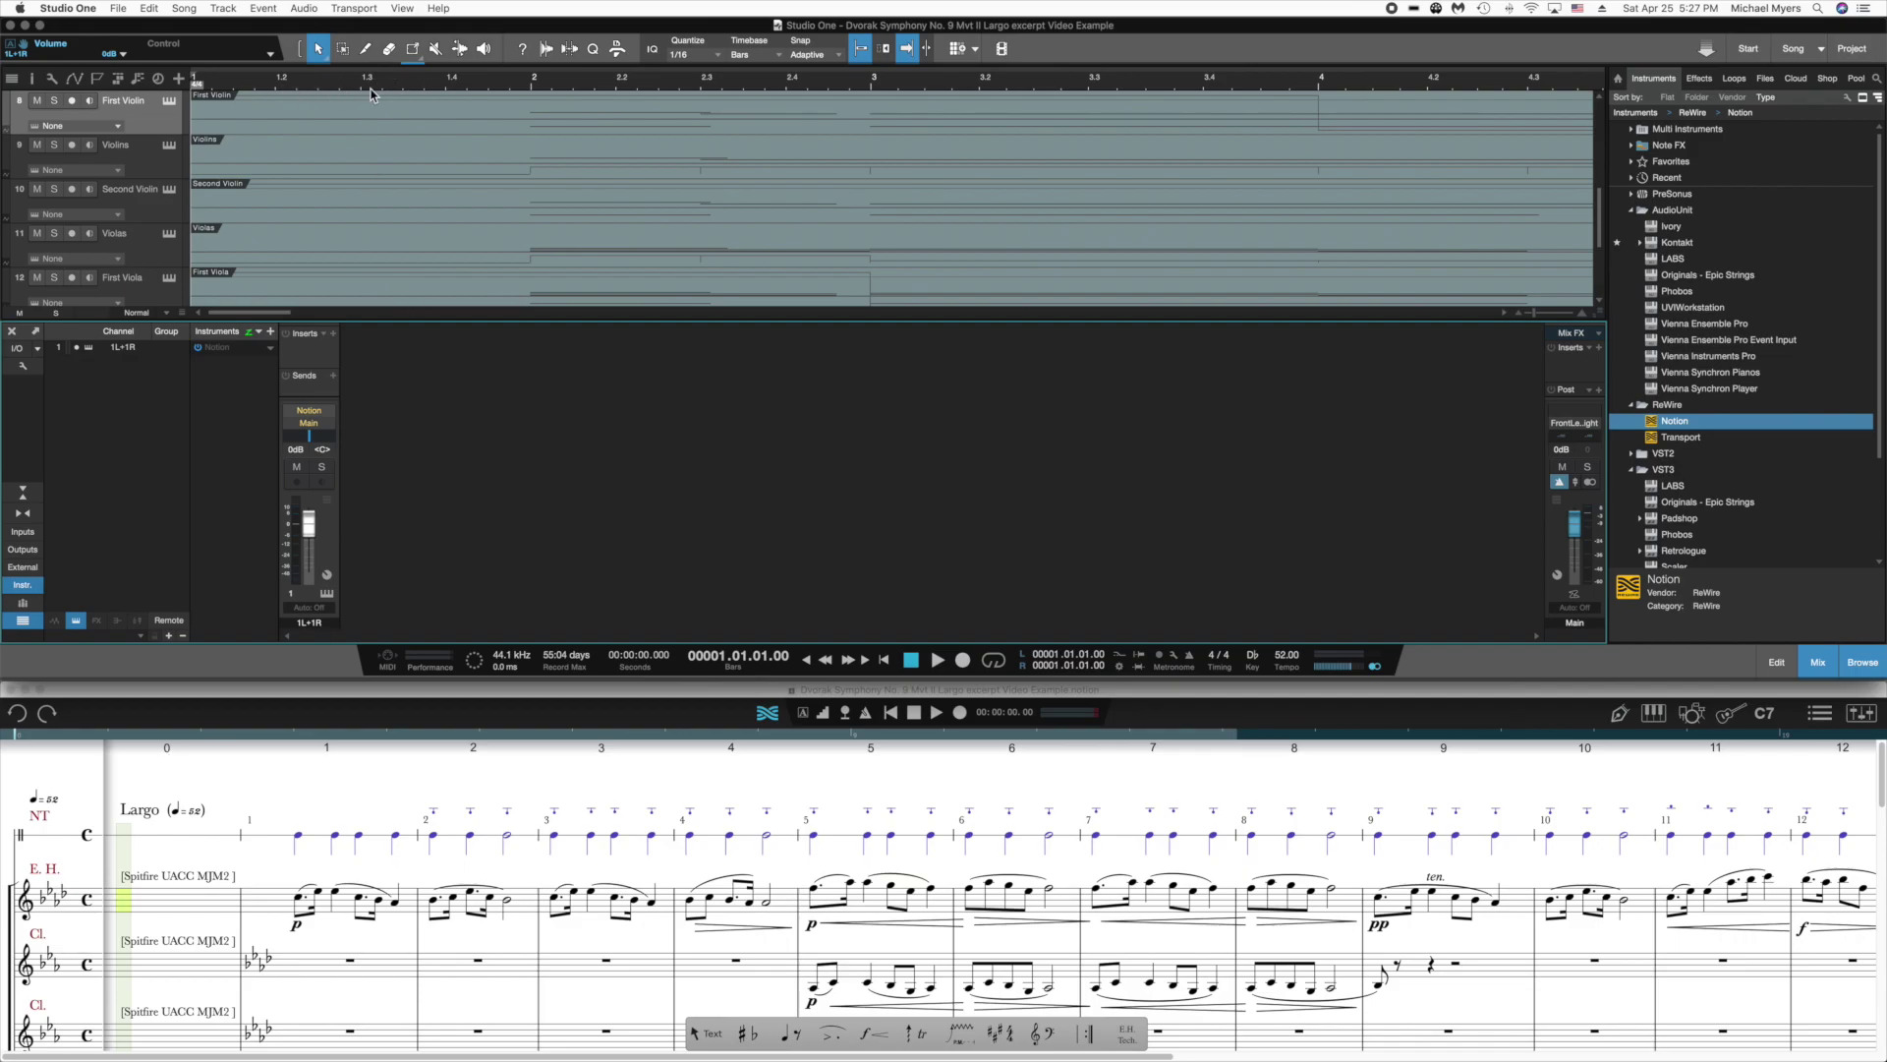
Enter a negative Bar Offset in the general song setup so that the song starts at bar 0.
click(187, 11)
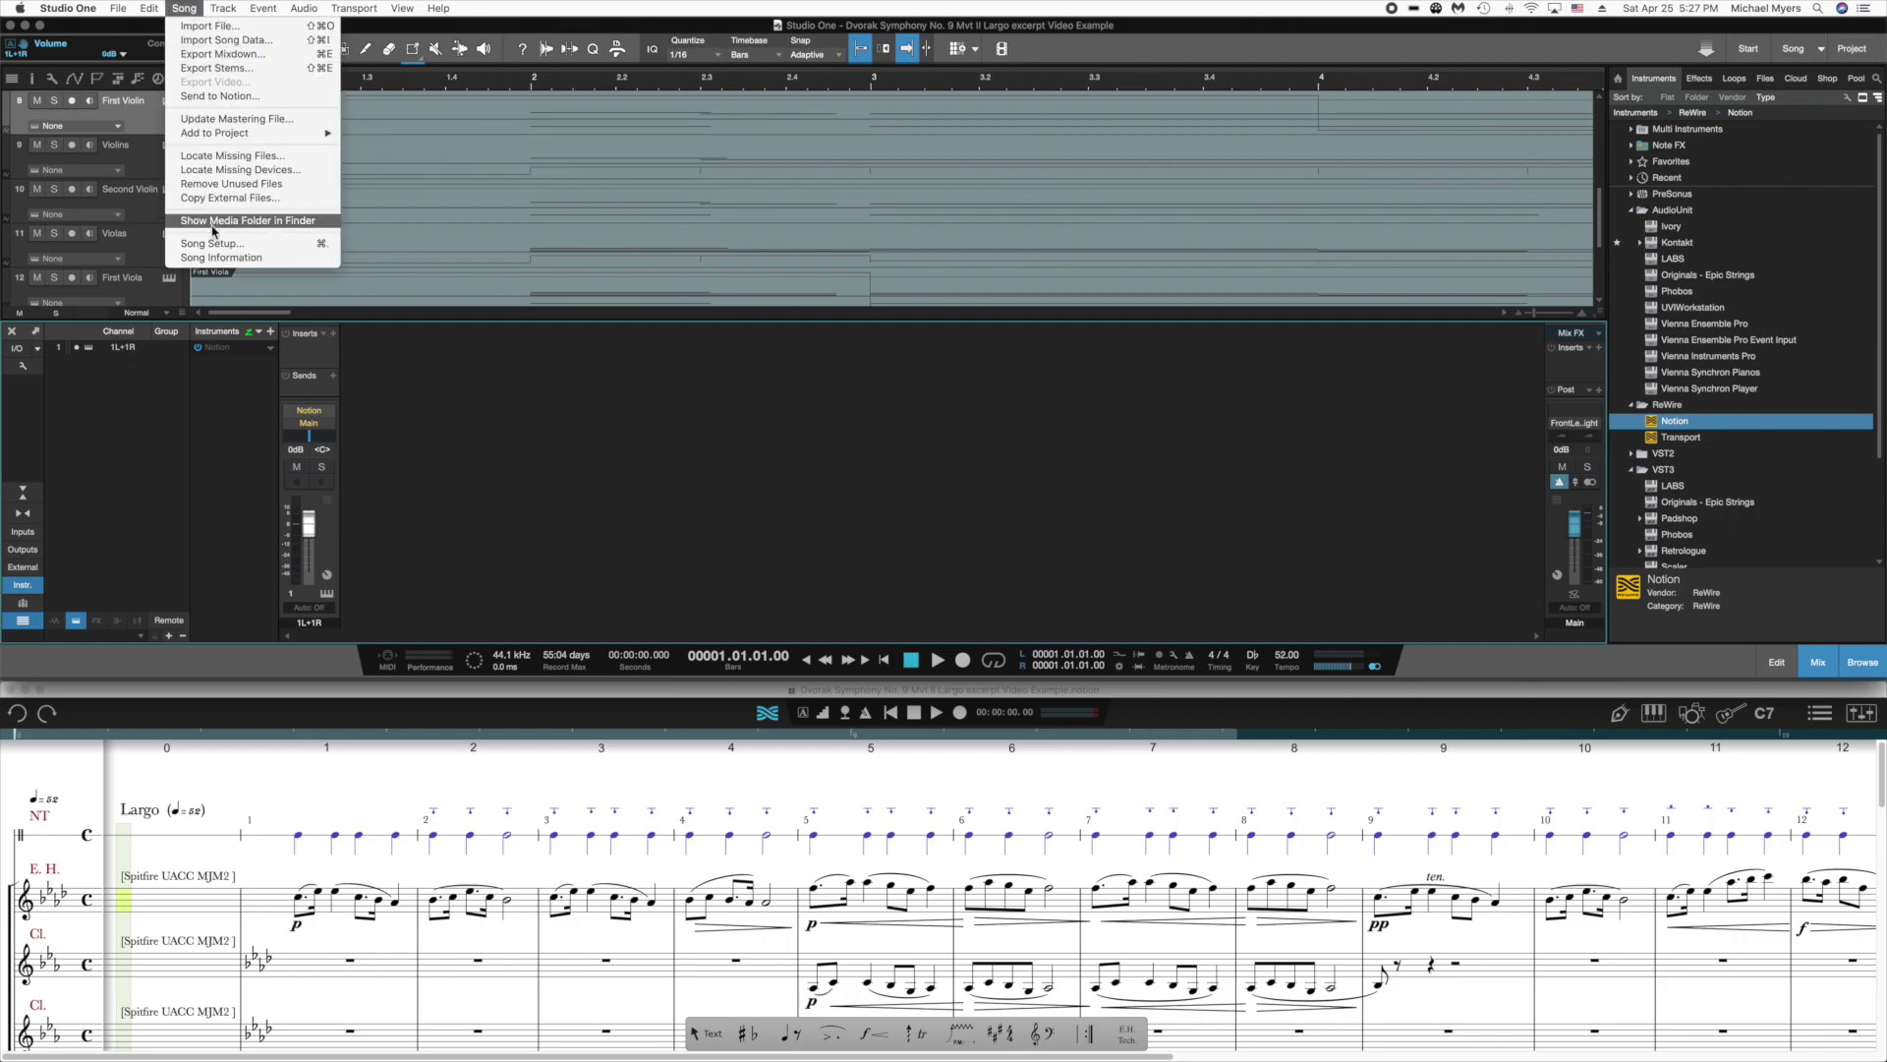
click(246, 249)
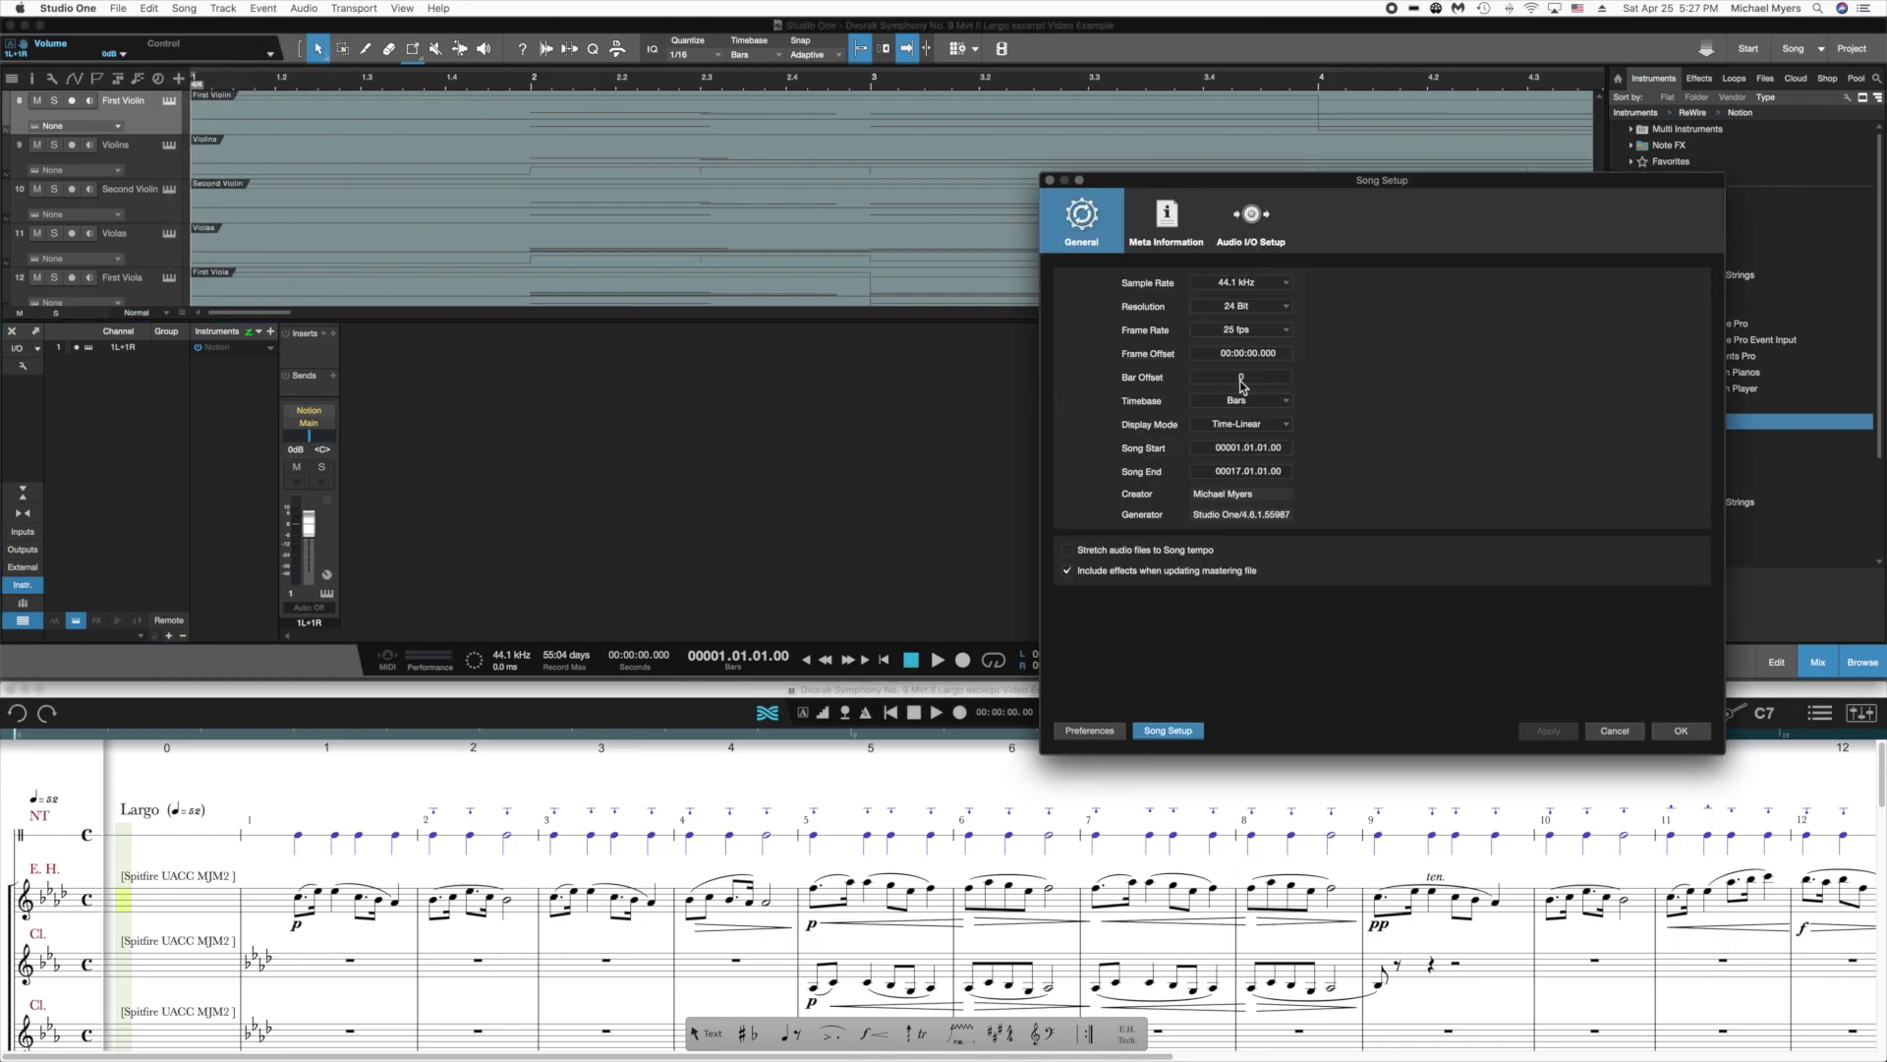
click(1267, 379)
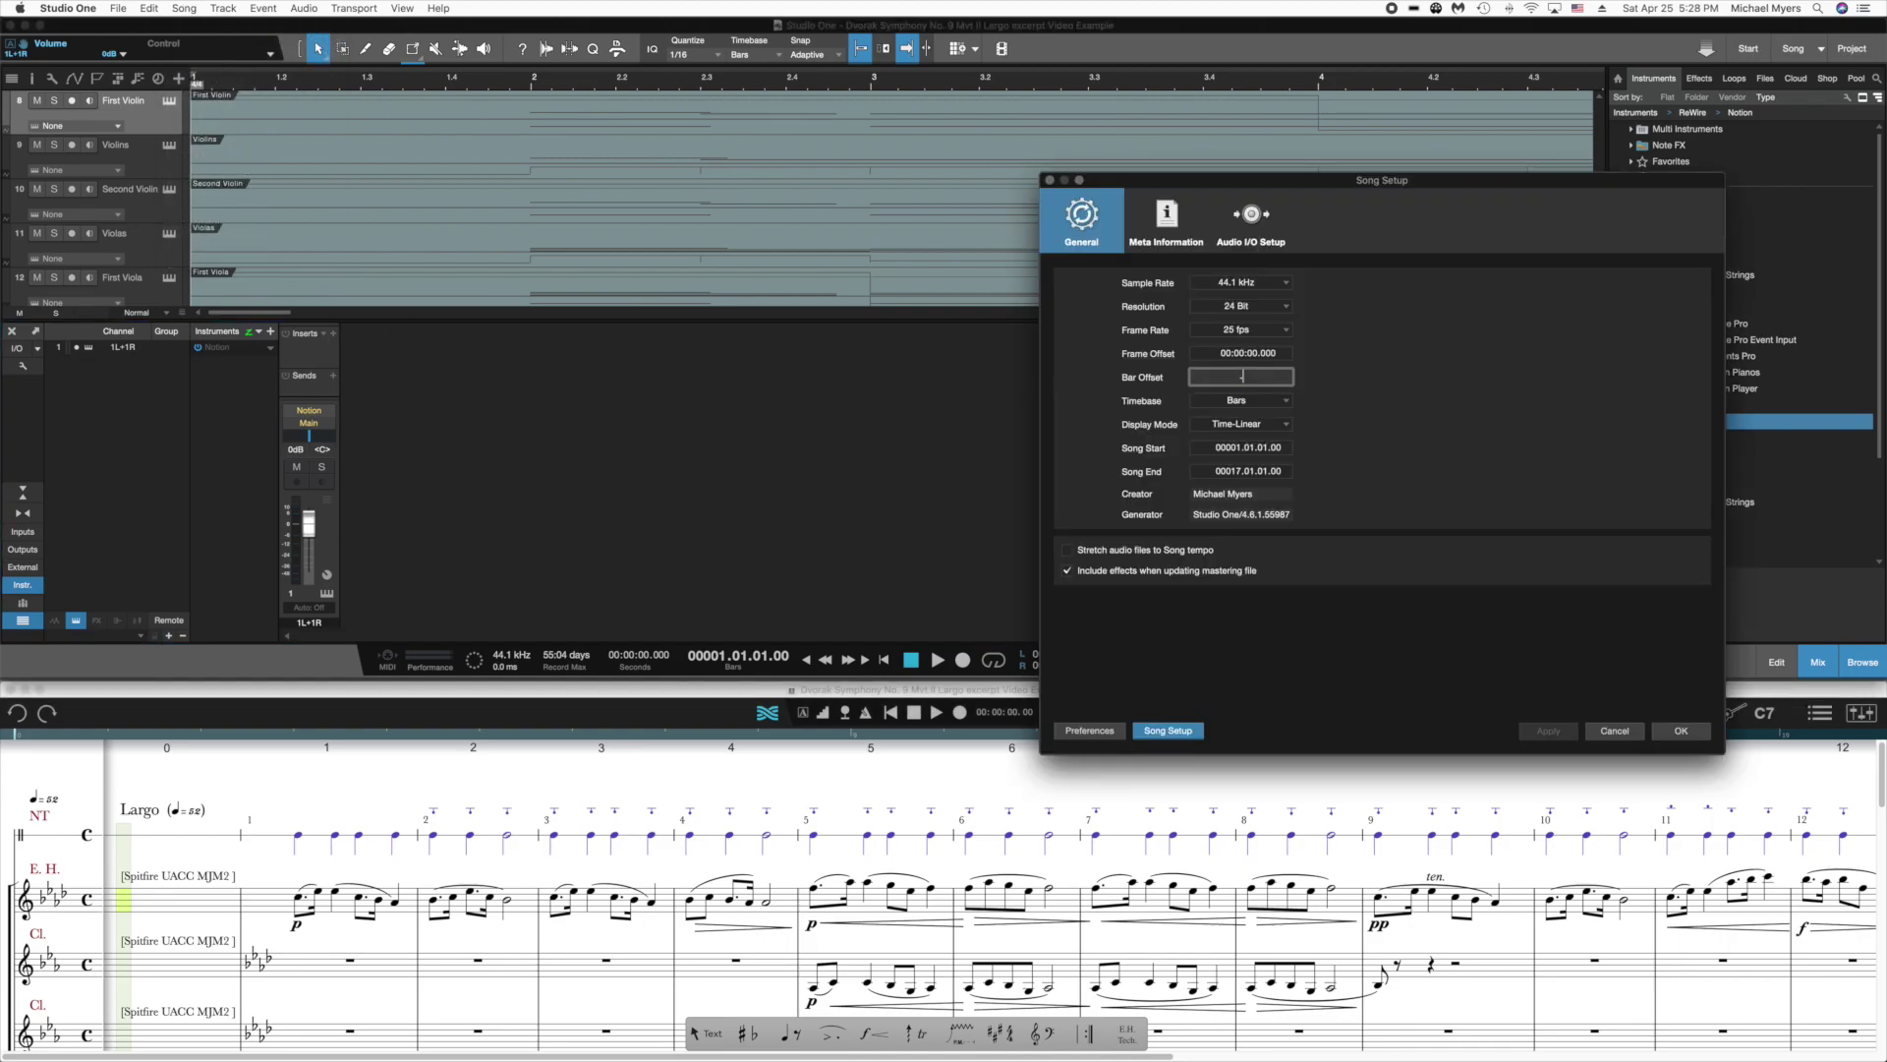
click(1681, 730)
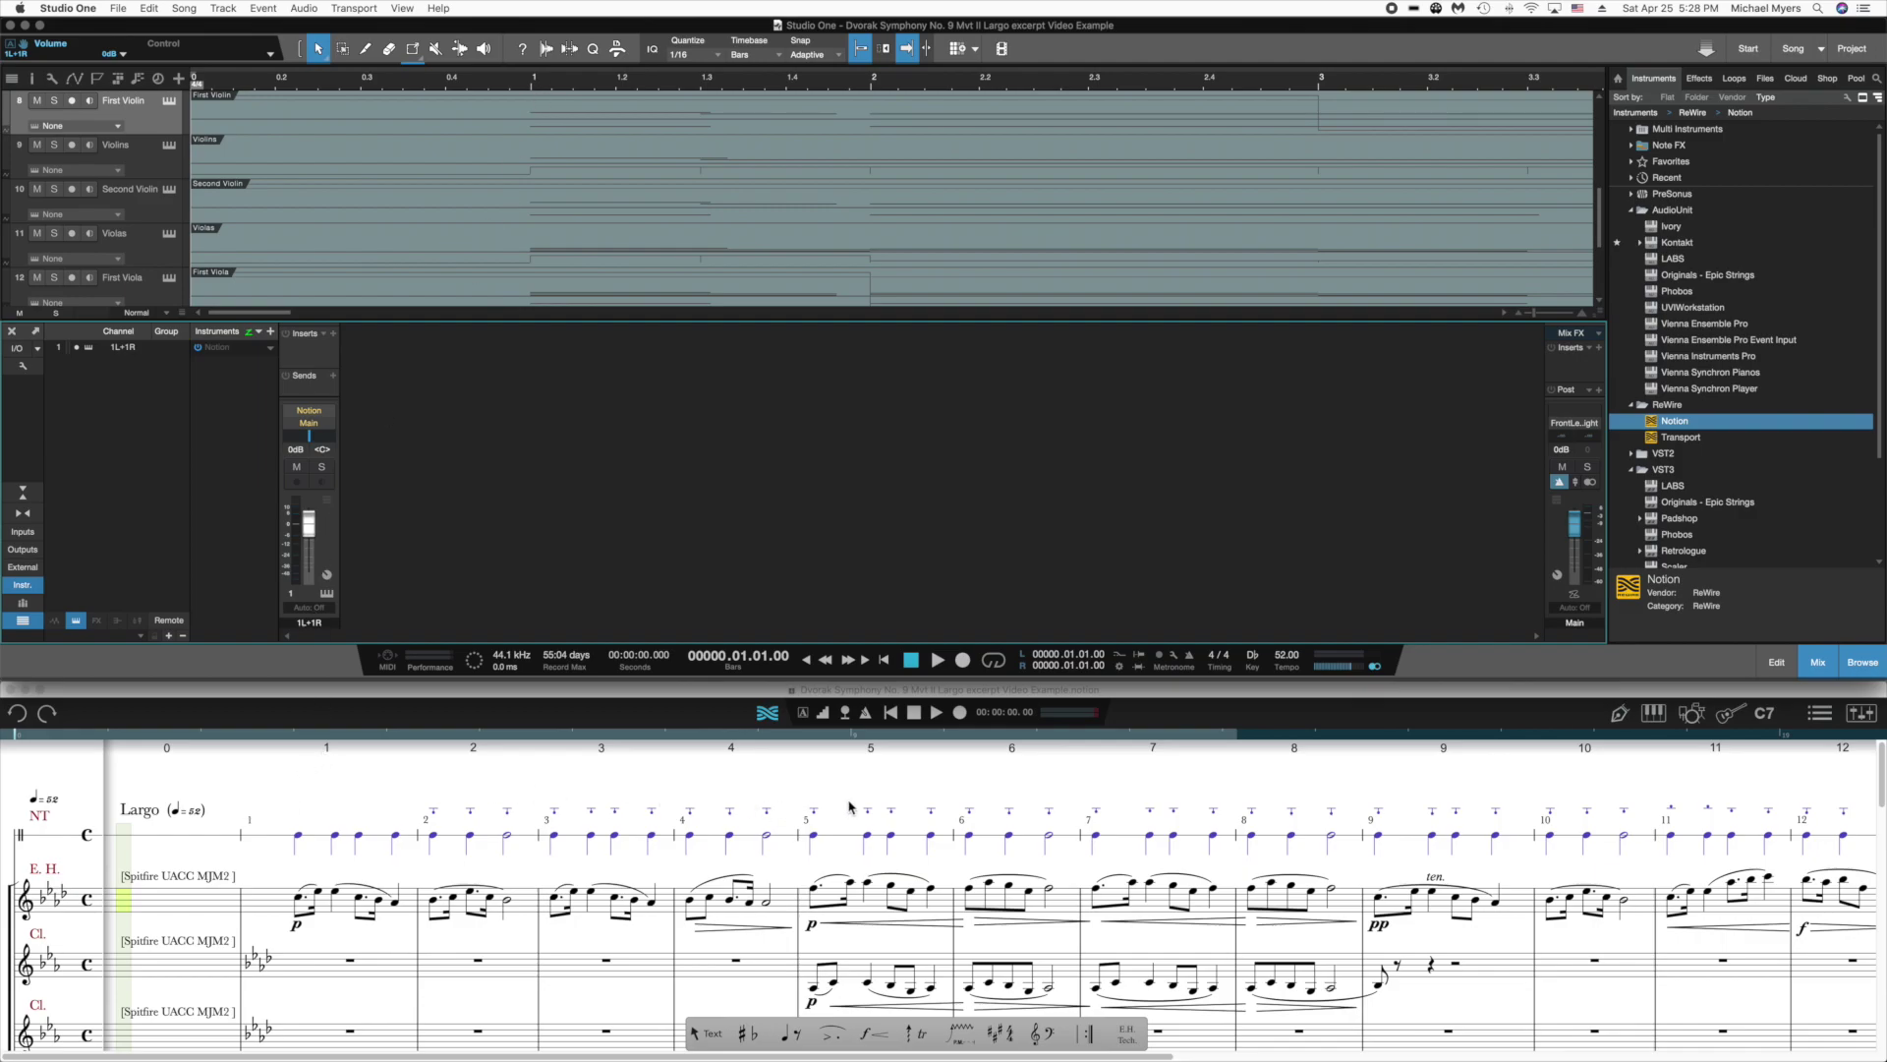
Place the playback position in the Notion score at the start of measure 5 and at the start of measure 6.
click(814, 858)
click(813, 858)
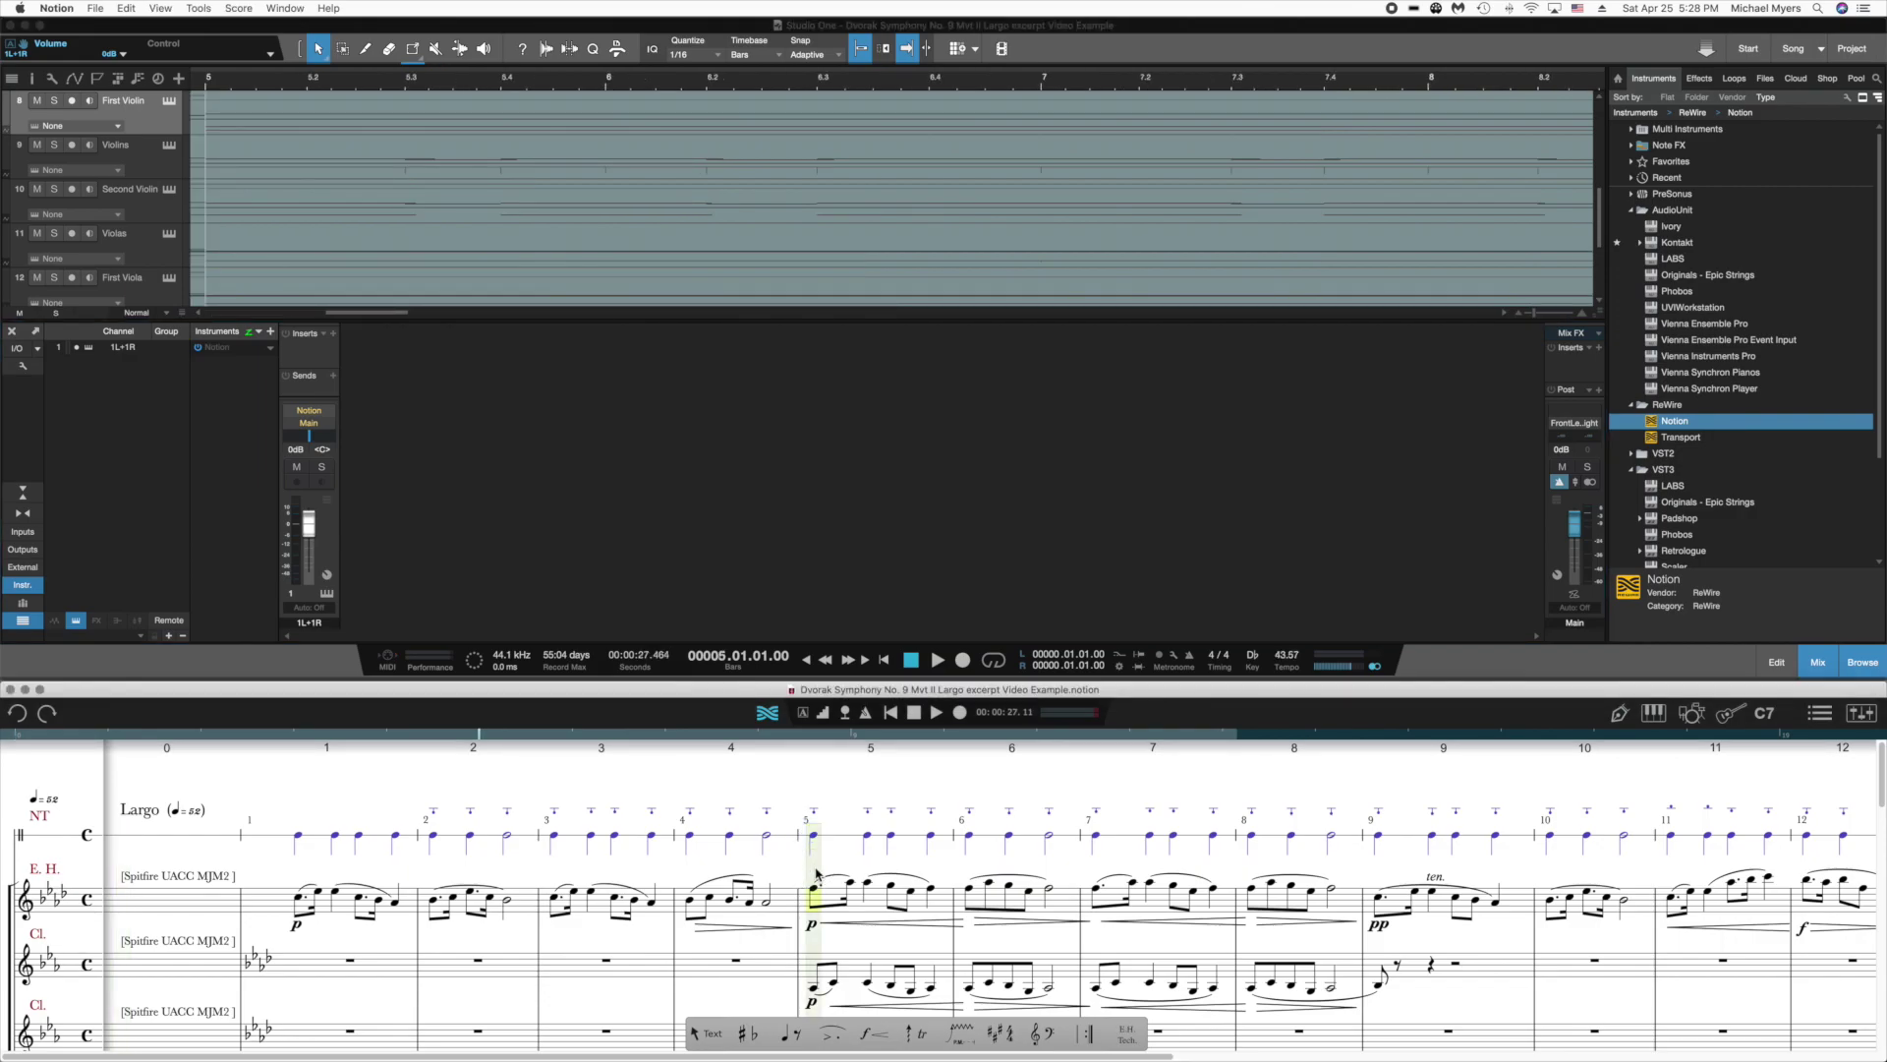
click(967, 874)
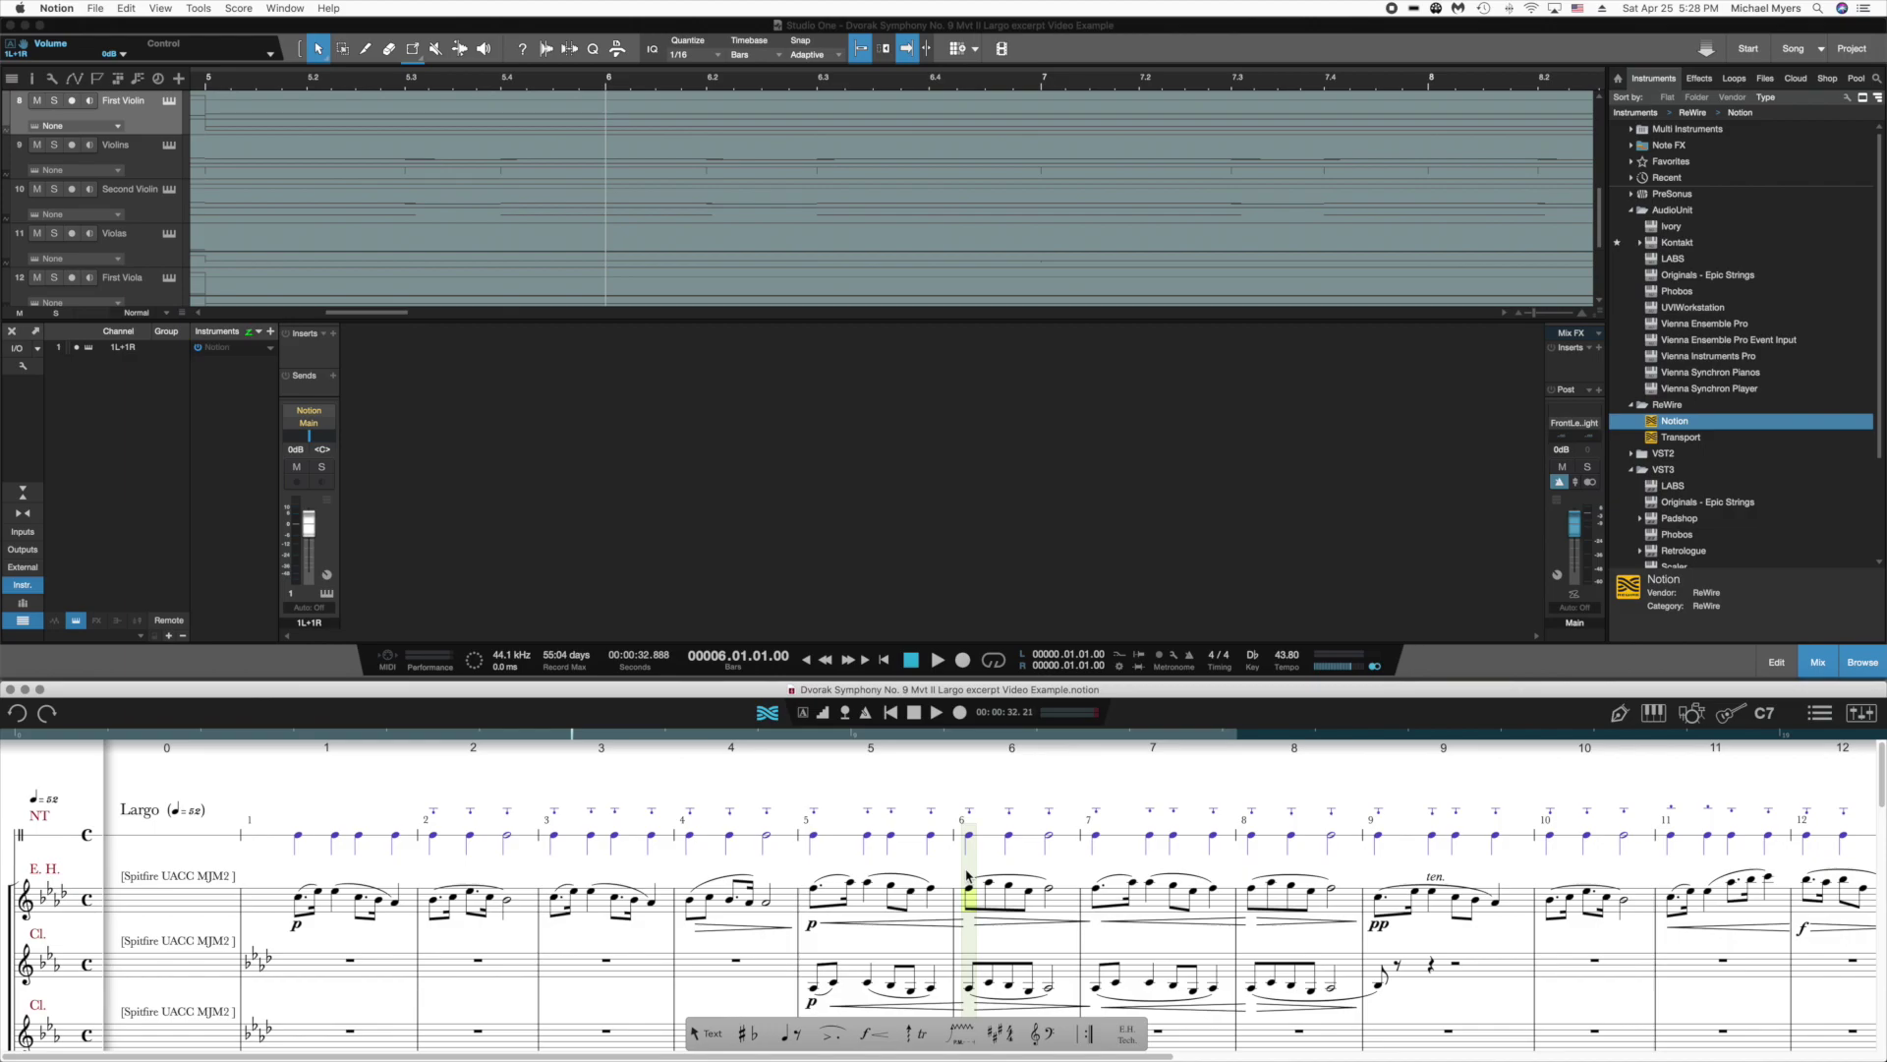